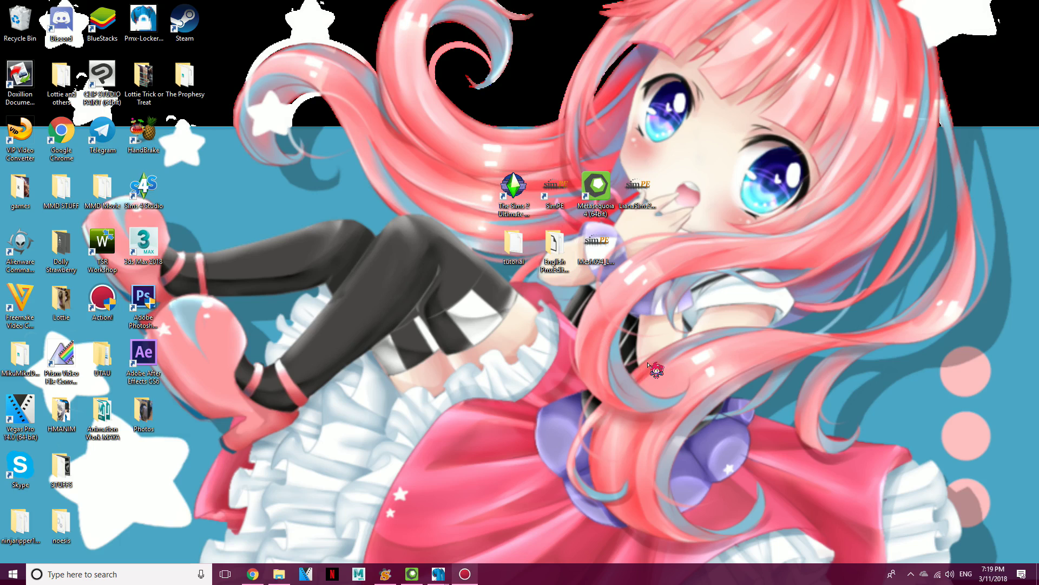
Switch to SimPe and open the LianaSims2_DonationPackage12_19.package file from the Desktop.
left_click(255, 574)
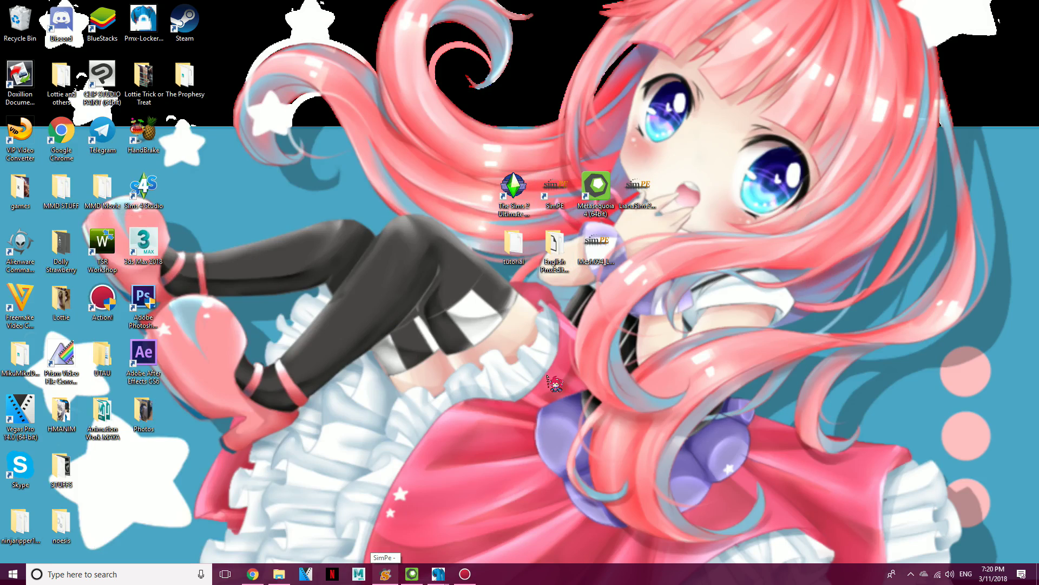
left_click(387, 574)
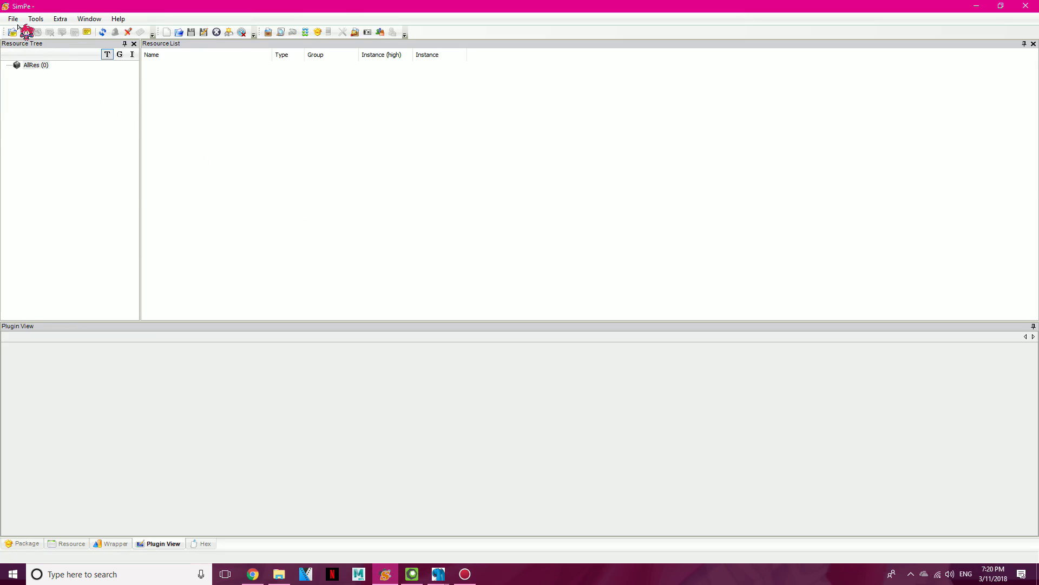
left_click(13, 19)
left_click(30, 40)
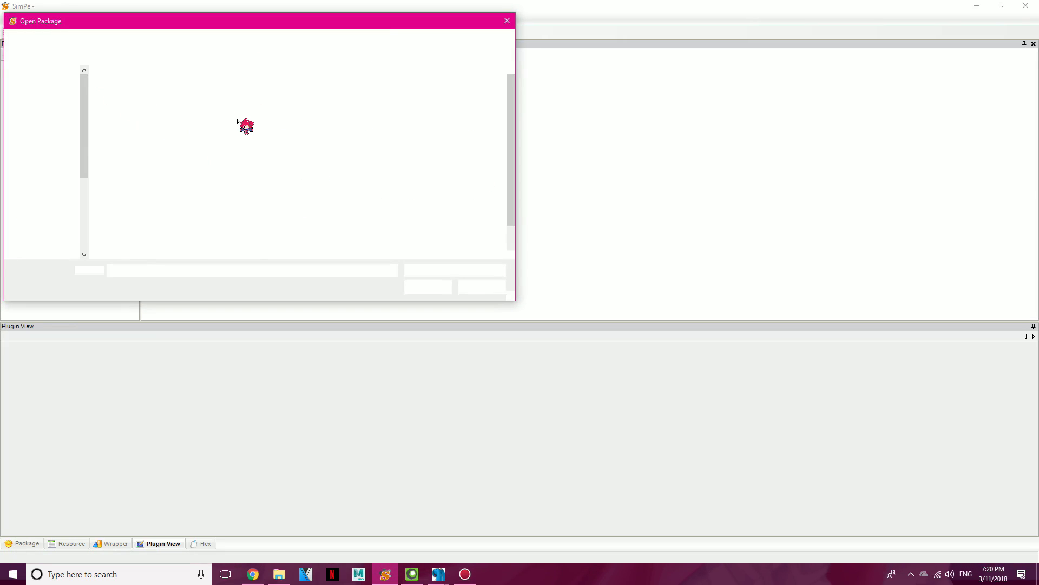
scroll(424, 209, "down", 1)
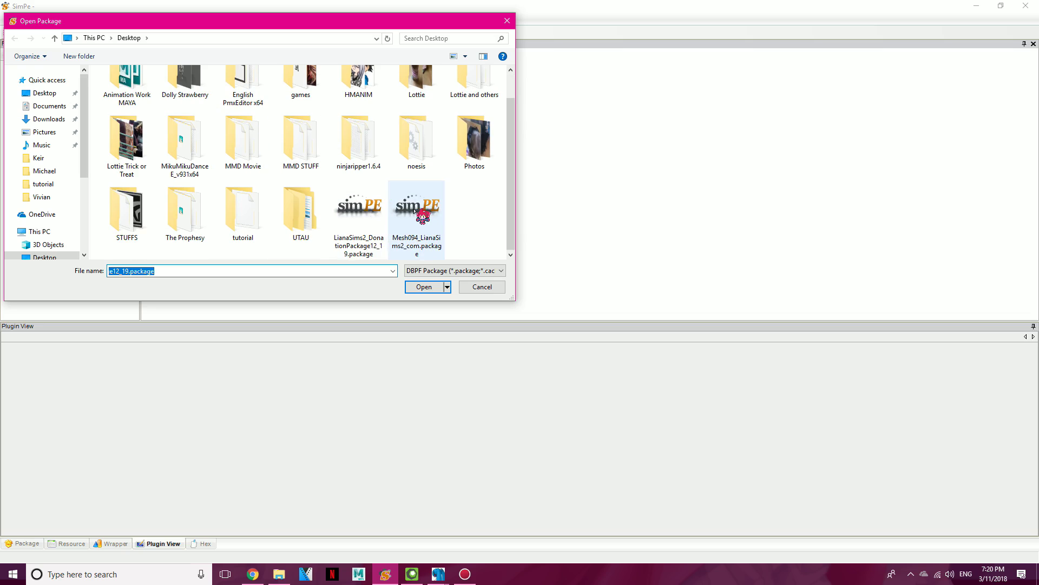
double_click(365, 219)
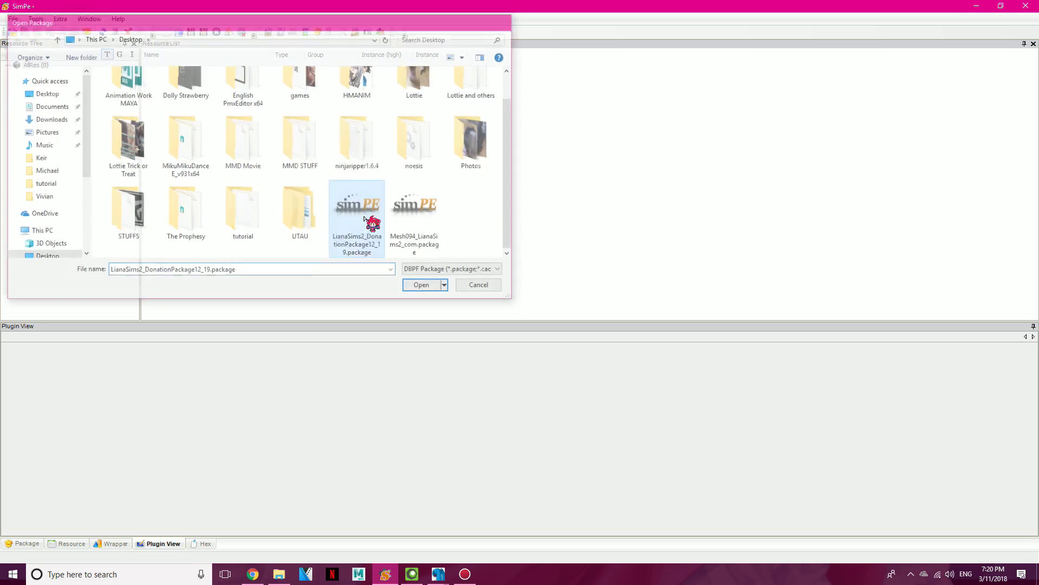
List the package's Texture Image resources and examine the top's alpha and normal map textures in an enlarged preview area.
left_click(92, 126)
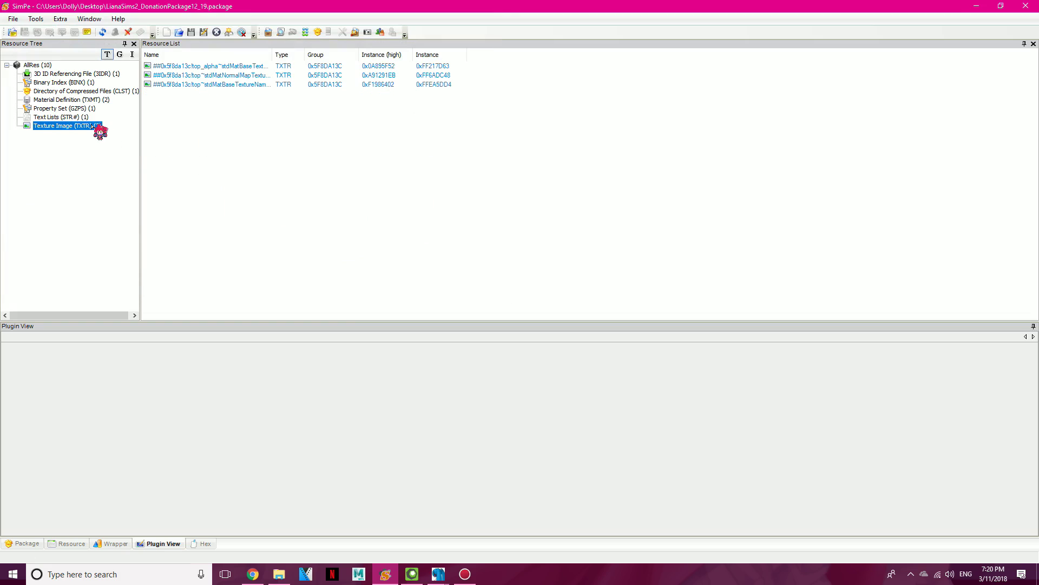
left_click(196, 66)
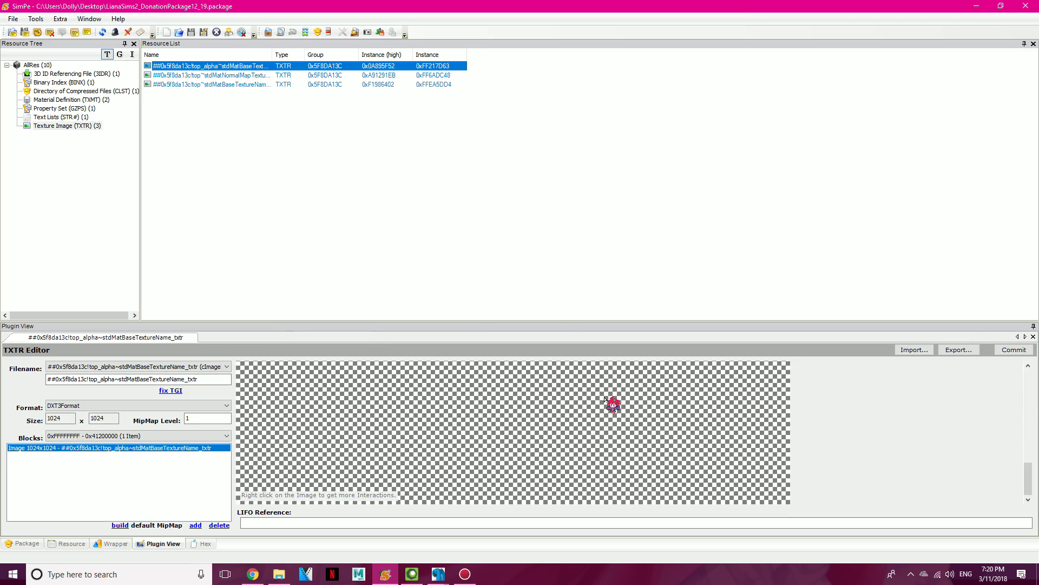
left_click(280, 77)
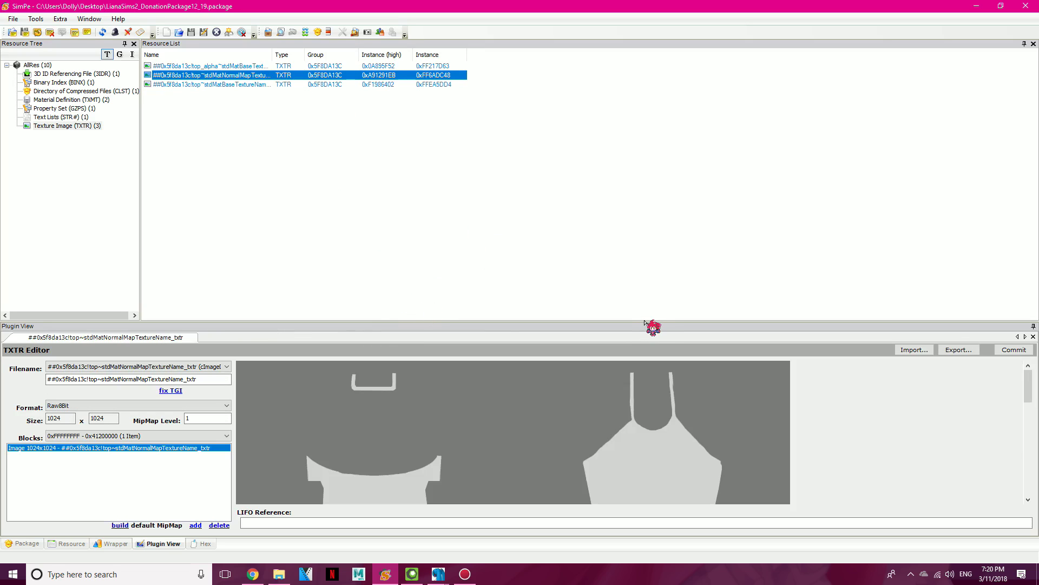
left_click_drag(645, 322, 650, 255)
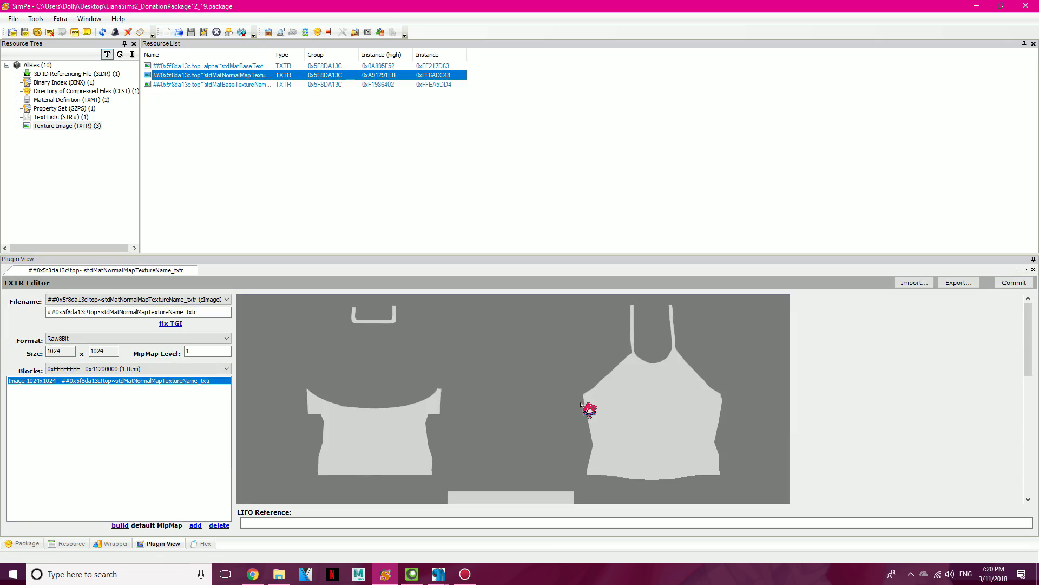
Export the top's stdMatBaseTextureName image as a PNG named texture into the tutorial folder on the Desktop.
left_click(209, 84)
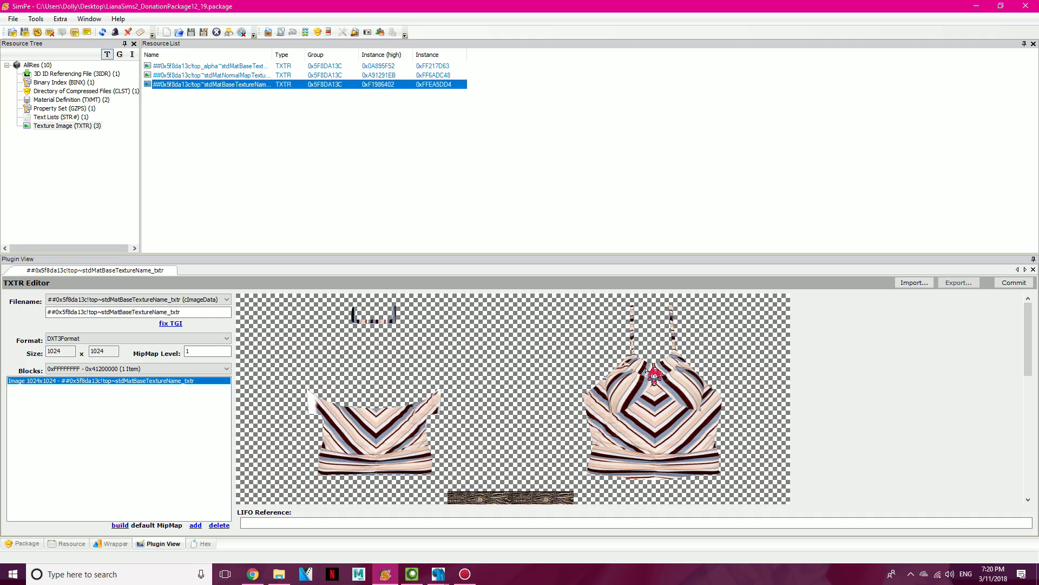
scroll(716, 403, "down", 5)
scroll(716, 403, "up", 4)
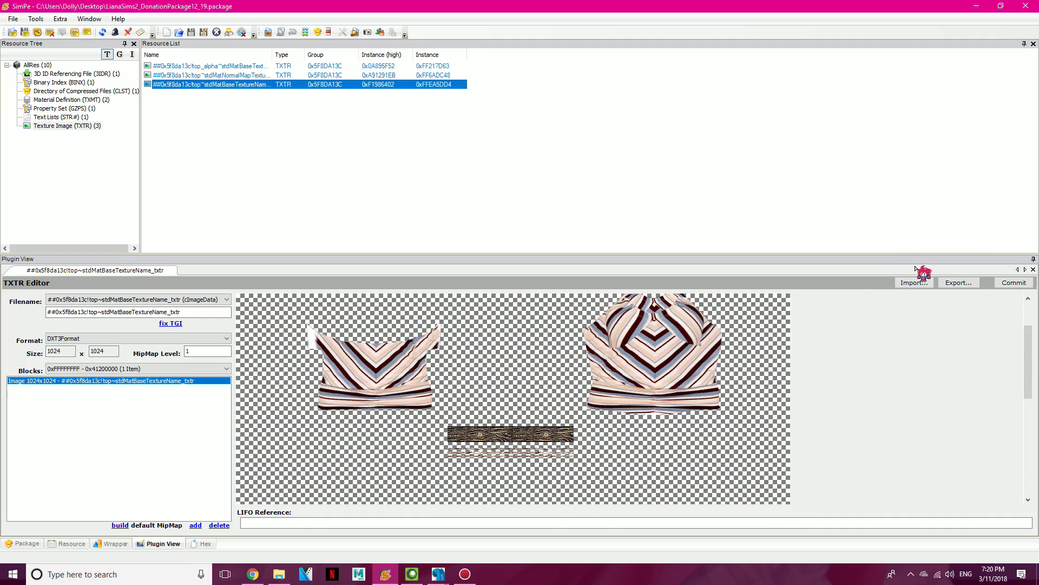
left_click(958, 283)
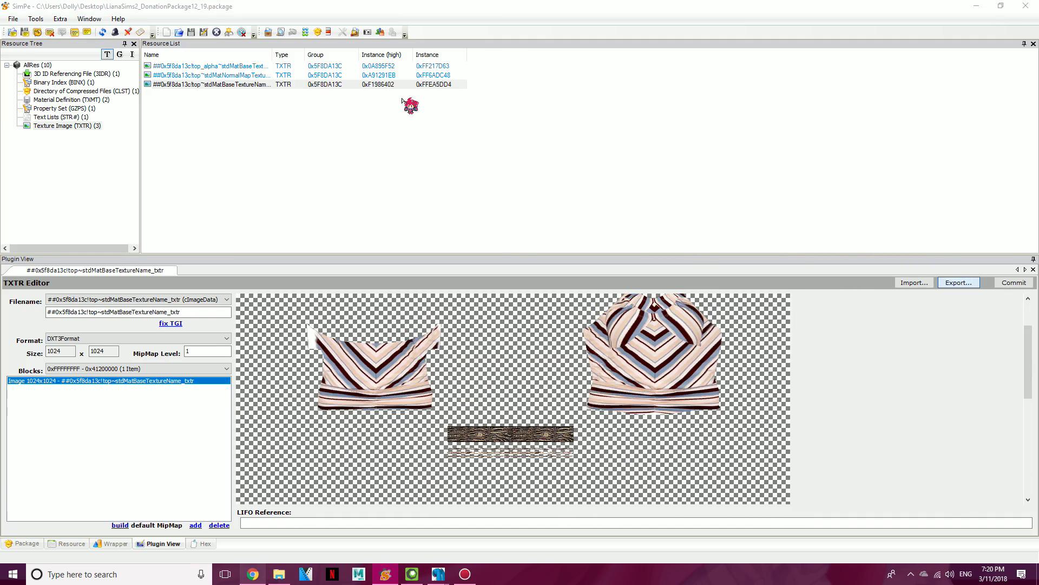
scroll(346, 195, "down", 2)
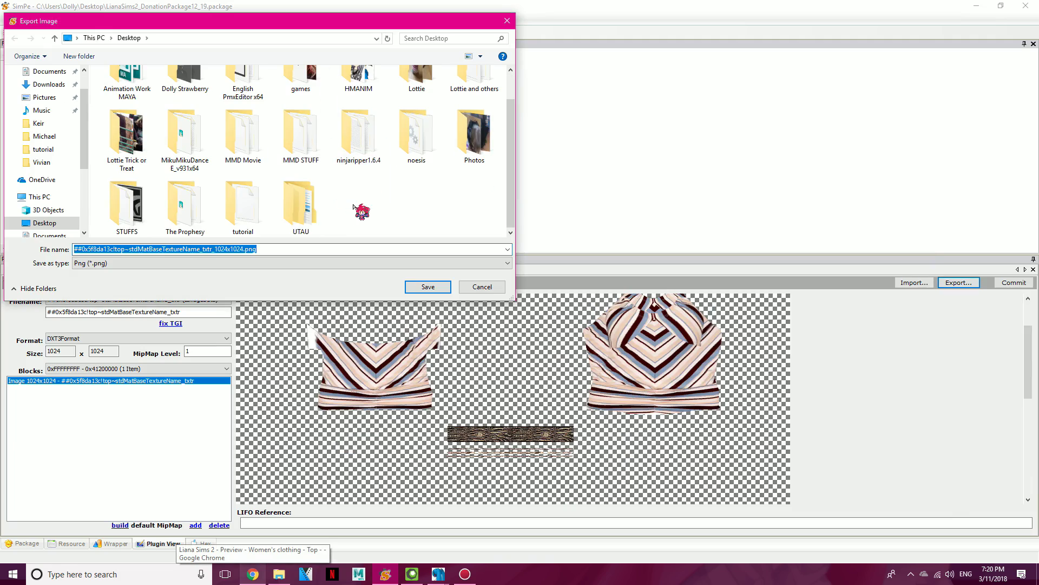
double_click(255, 192)
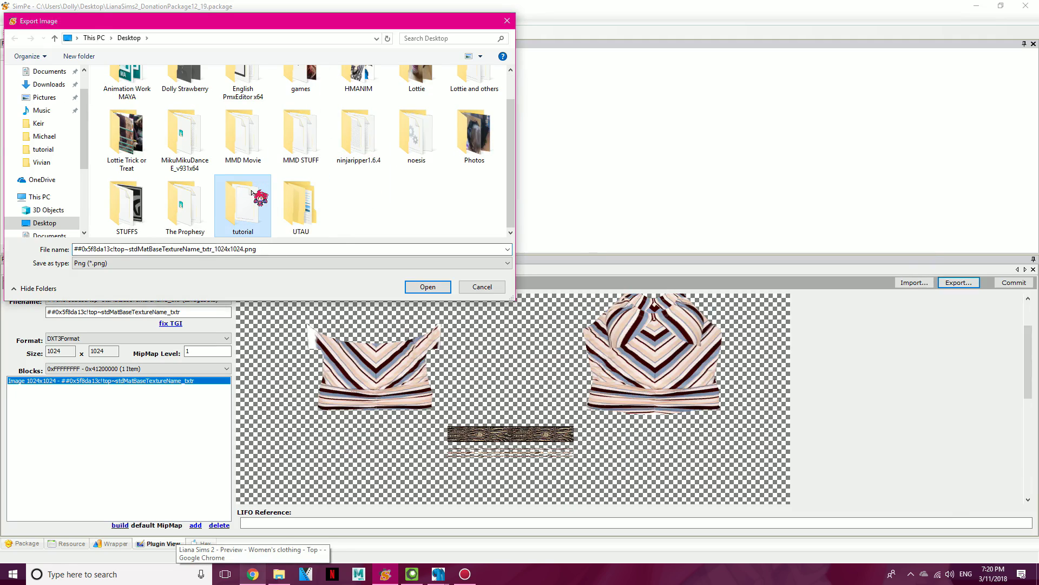
left_click(391, 251)
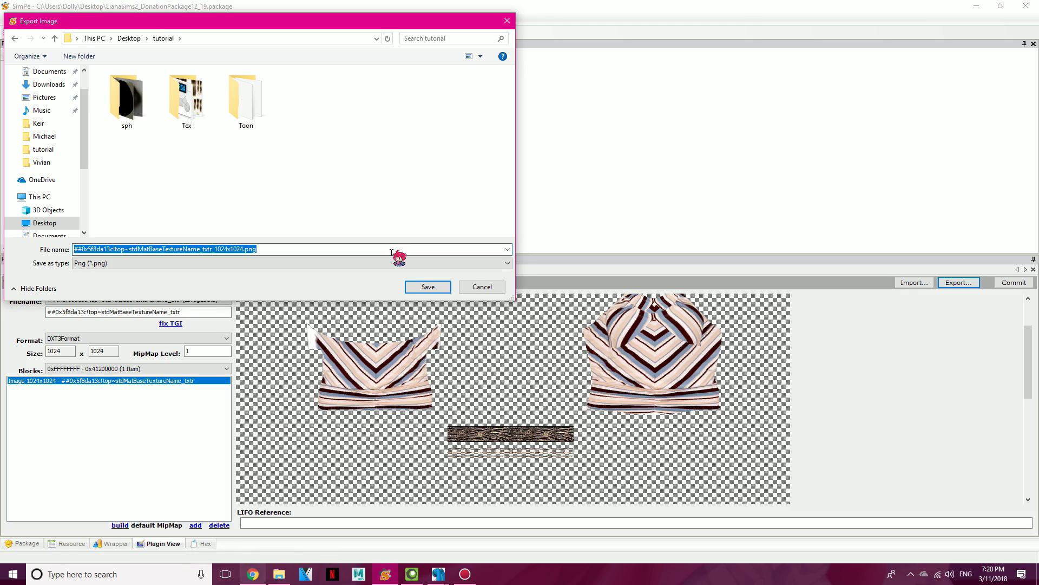
type("t")
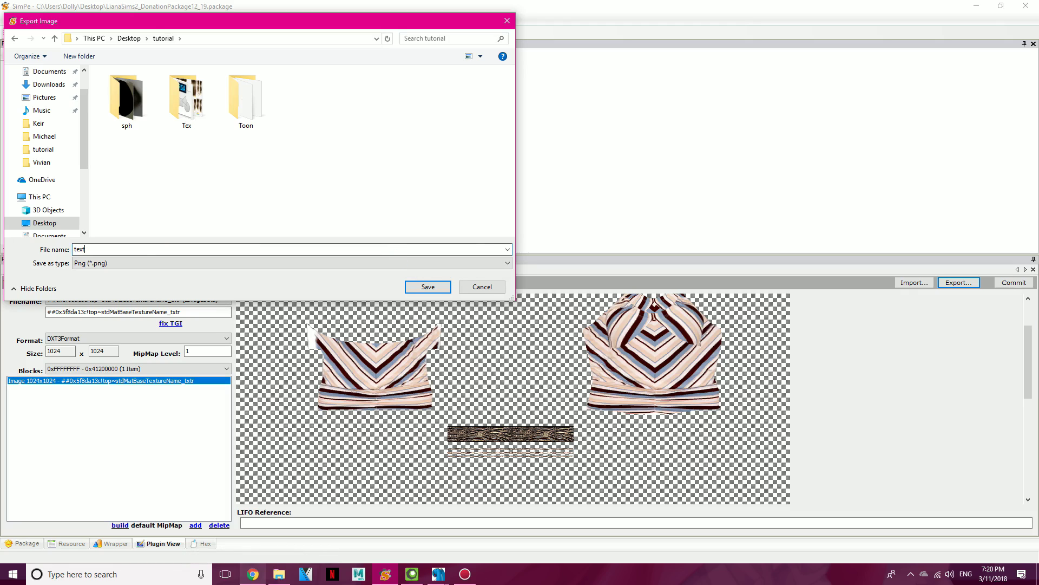
type("BaseTexture")
key("Return")
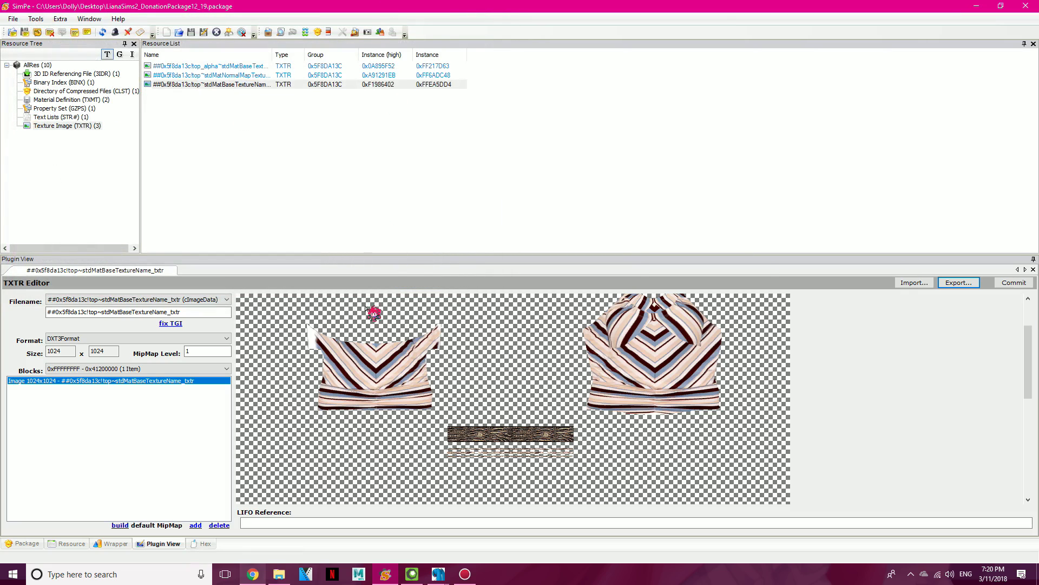
Open the Mesh094_LianaSims2_com.package file from the Desktop.
left_click(16, 19)
left_click(22, 42)
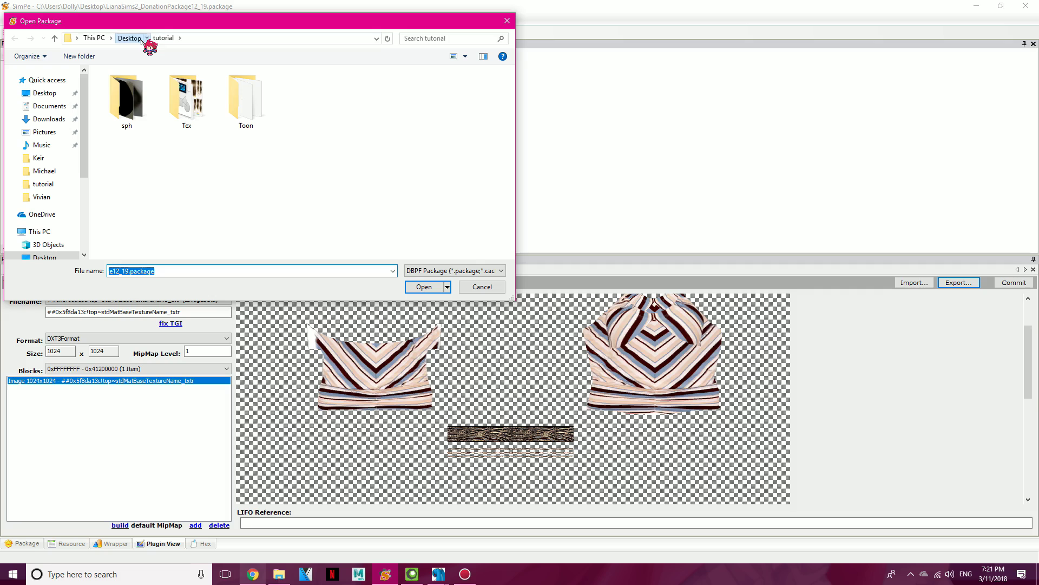
left_click(130, 38)
double_click(421, 208)
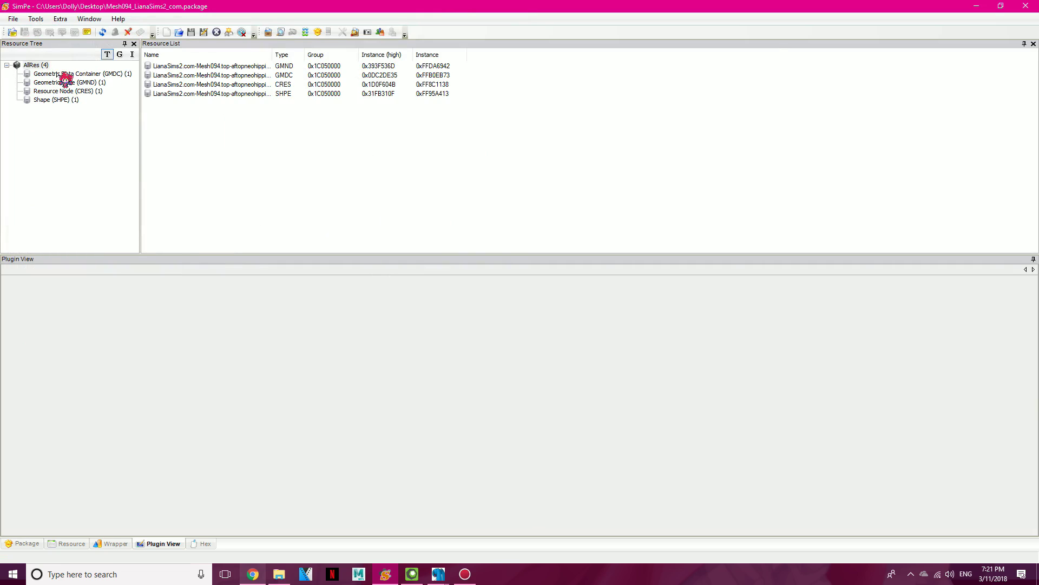
Open the package's Geometric Data Container resource and include the top_alpha model along with top.
left_click(123, 75)
left_click(266, 66)
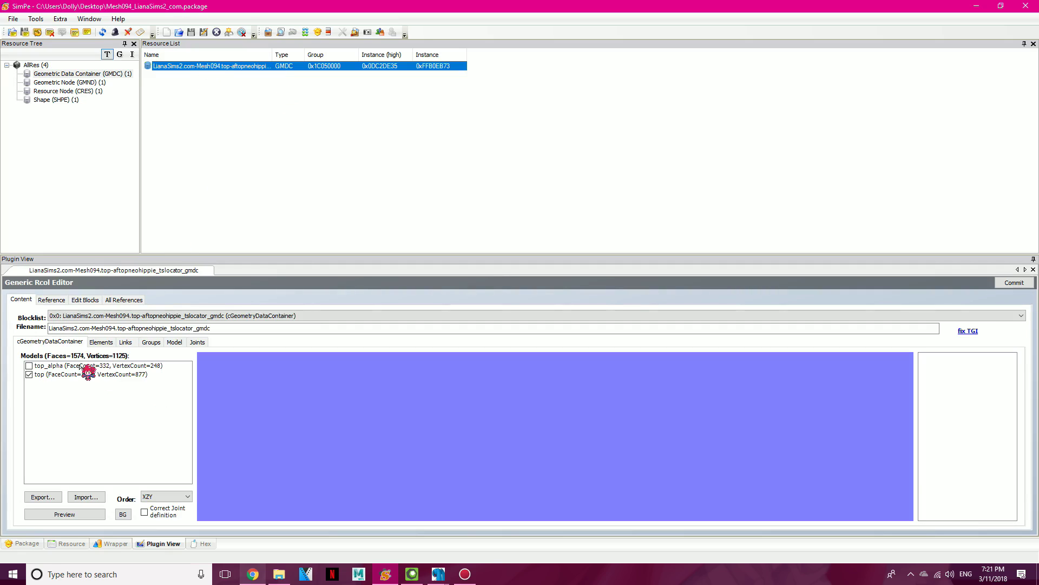
left_click(81, 366)
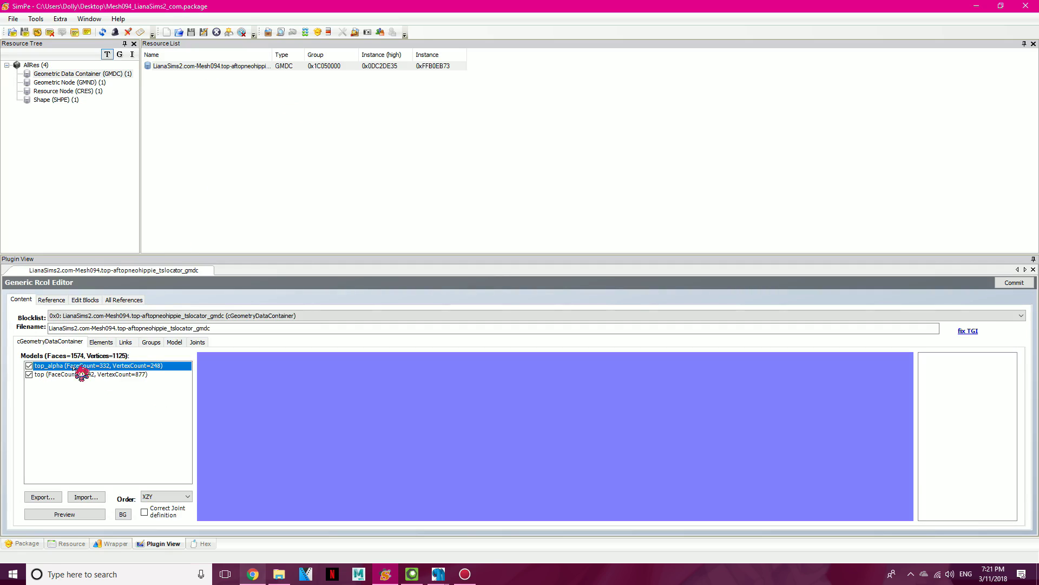
Export the checked models as a Maya OBJ file named mesh into the tutorial folder.
left_click(61, 497)
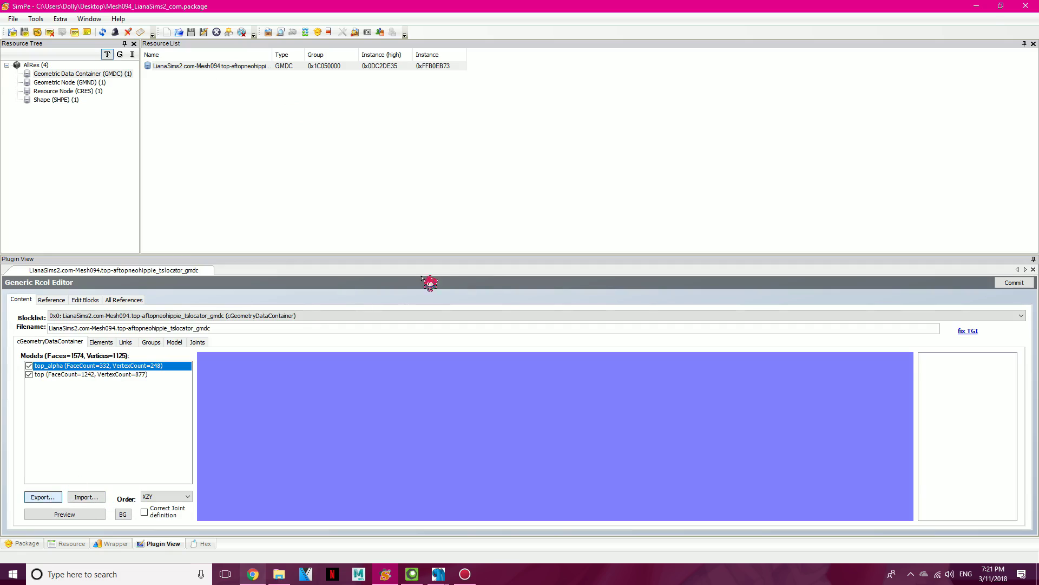
scroll(359, 195, "down", 2)
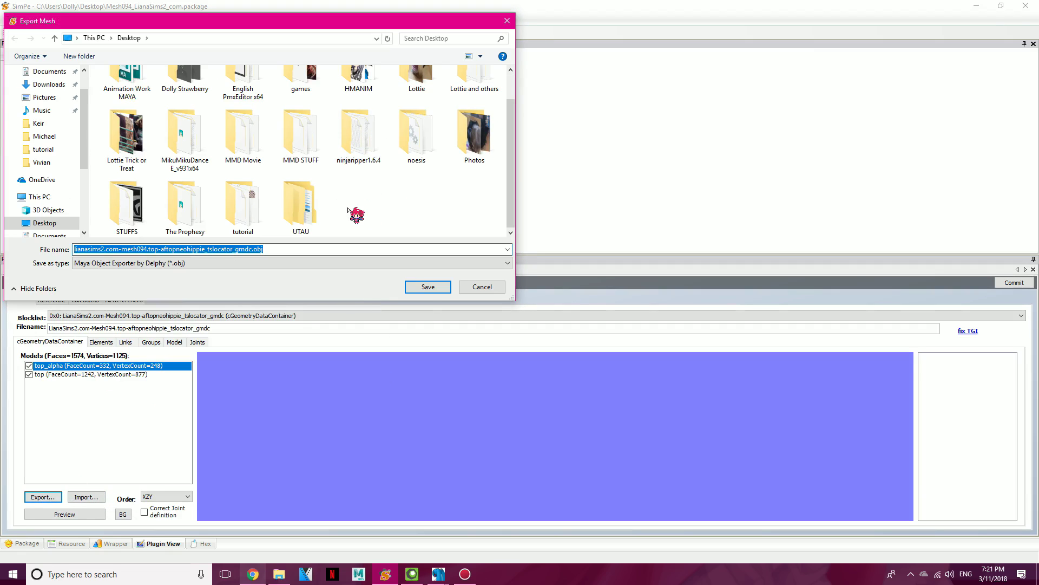
double_click(258, 186)
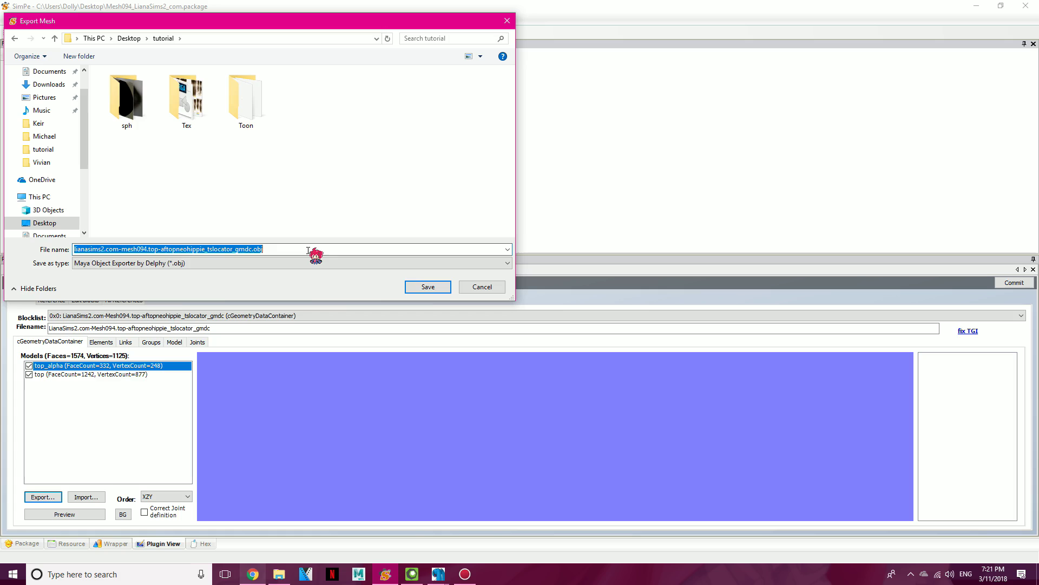
type("mesh")
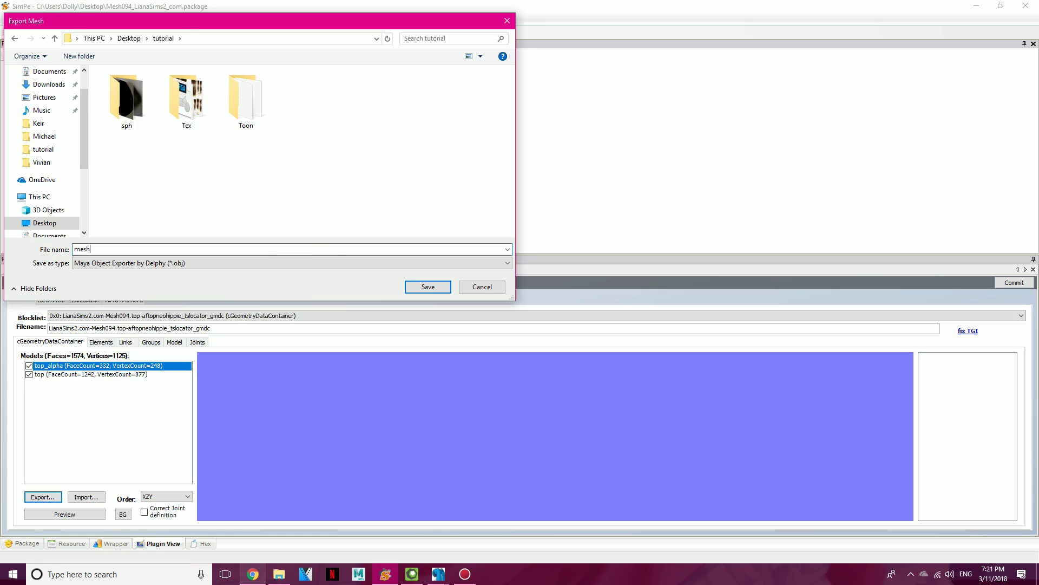
key("Return")
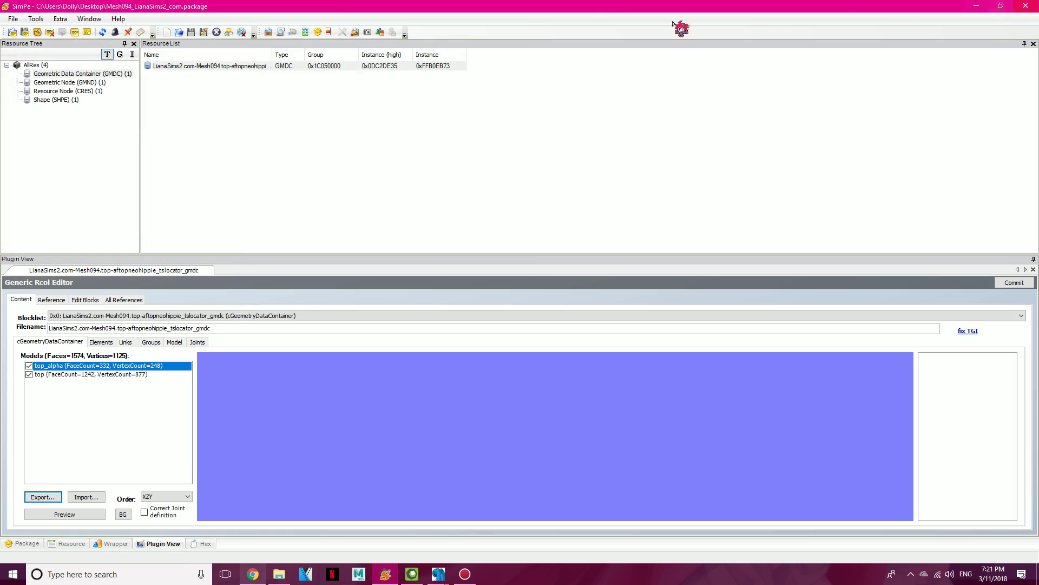
Close SimPe, switch to Metasequoia and import mesh.obj from the tutorial folder with the default OBJ import settings.
left_click(1032, 4)
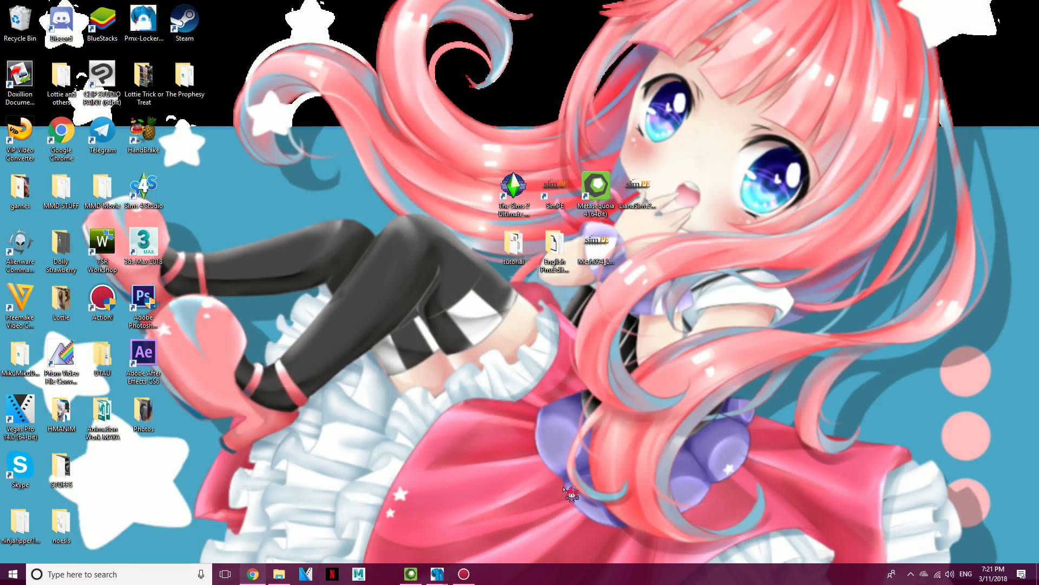
left_click(385, 573)
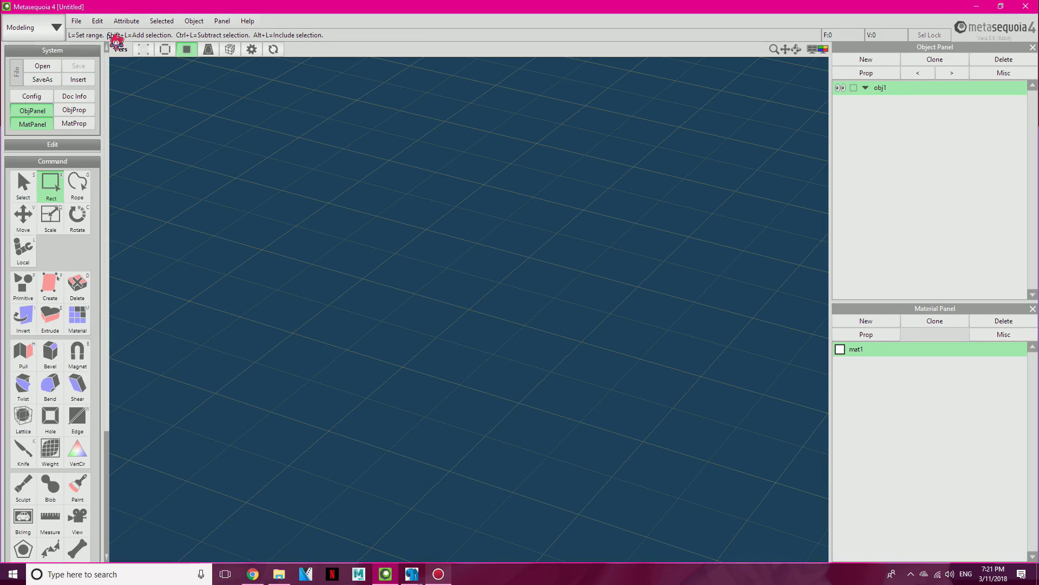
left_click(76, 21)
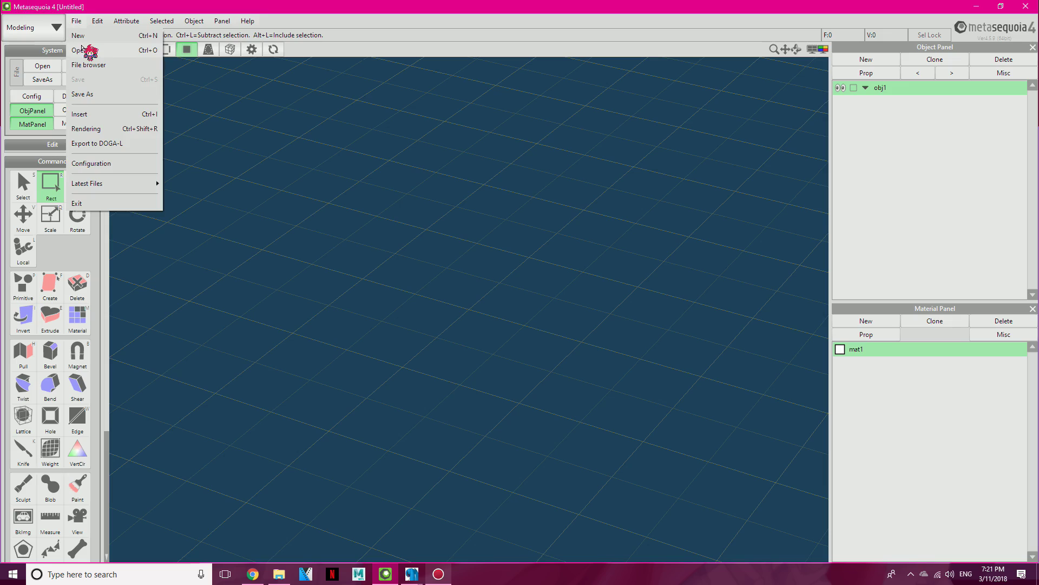
left_click(80, 50)
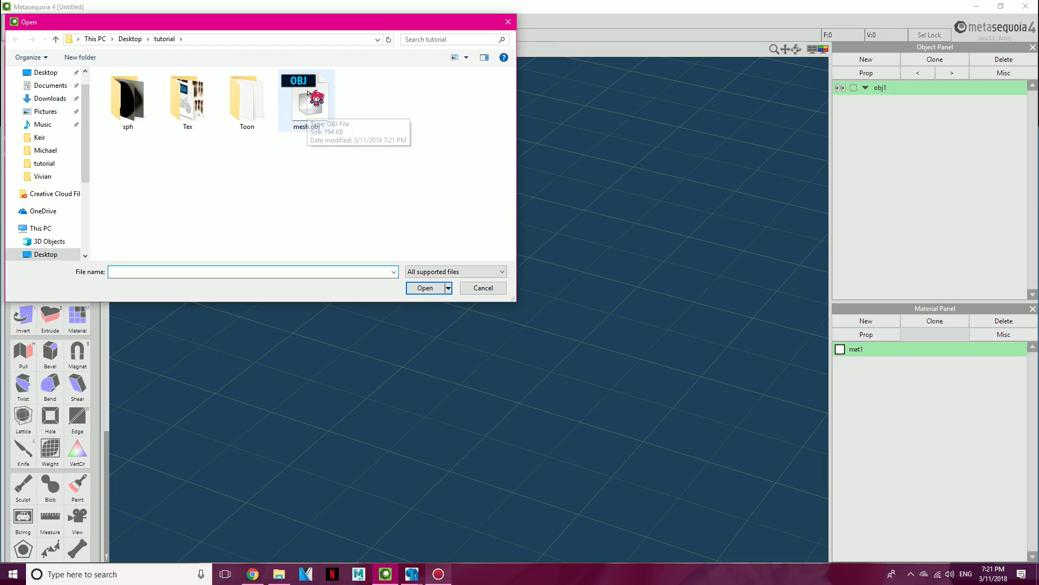
double_click(306, 104)
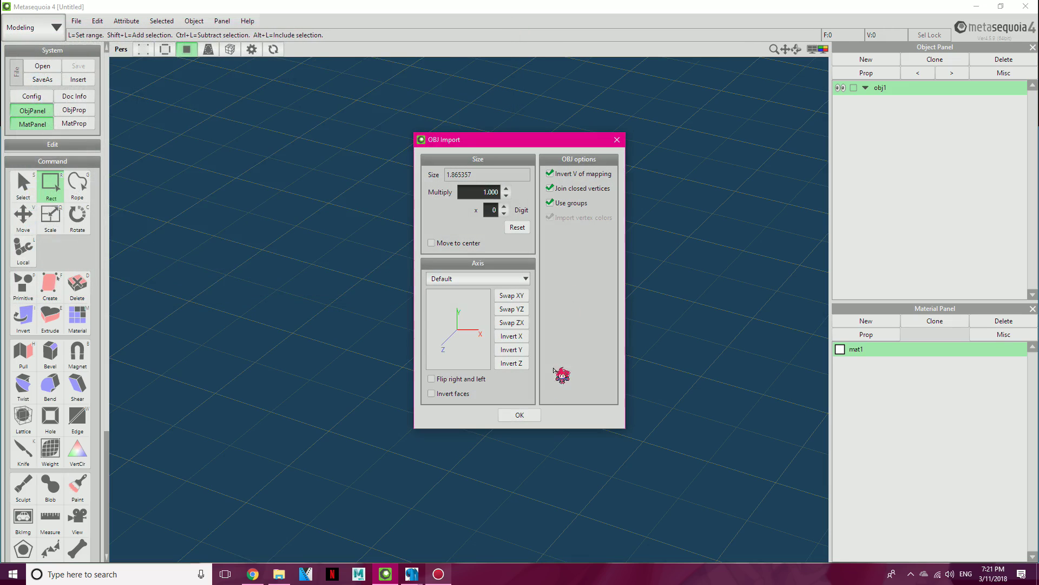
left_click(519, 412)
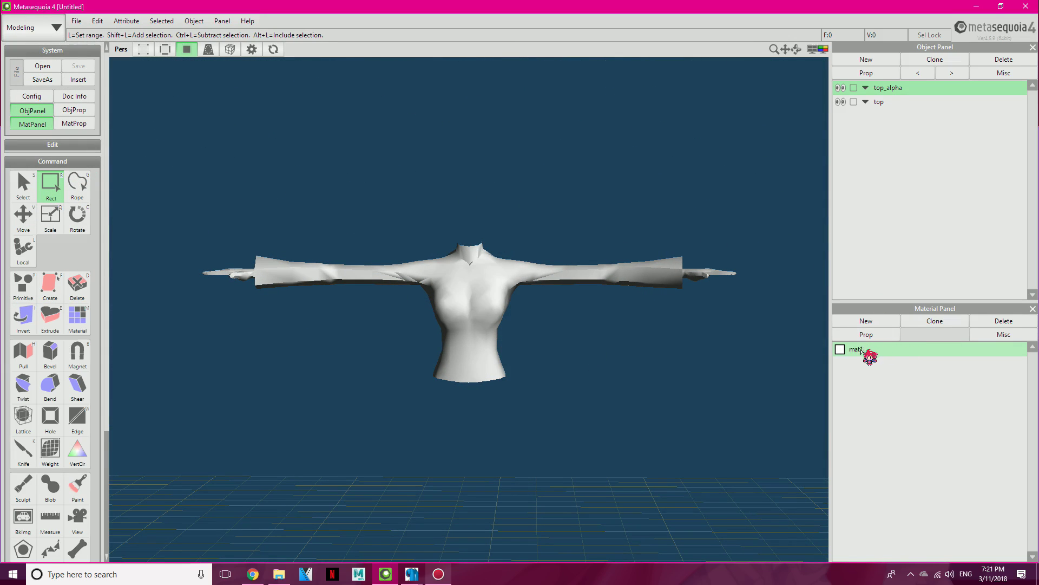
Assign texture.png from the tutorial folder as the texture map of material mat1.
double_click(862, 350)
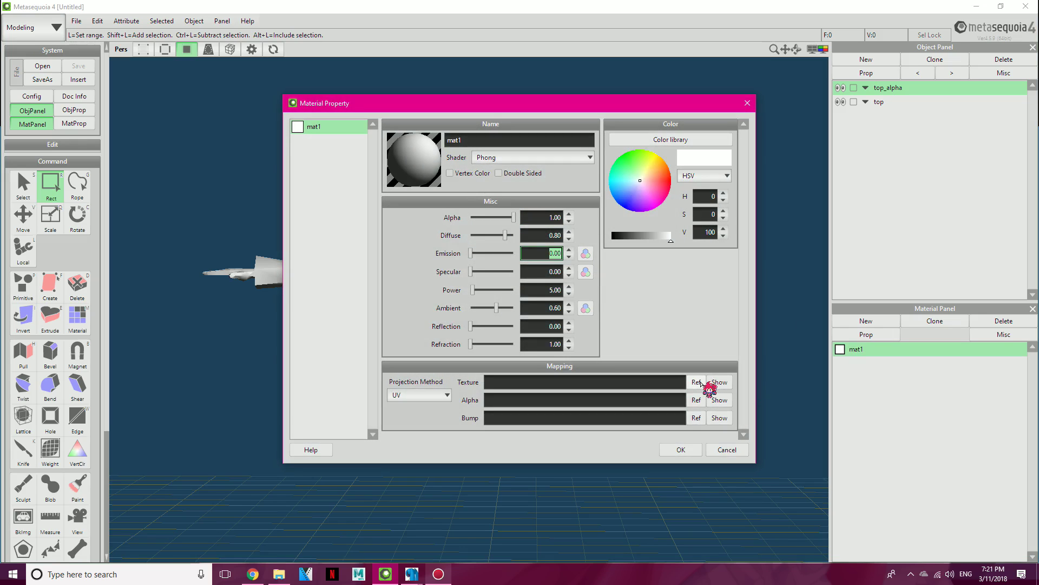
left_click(699, 383)
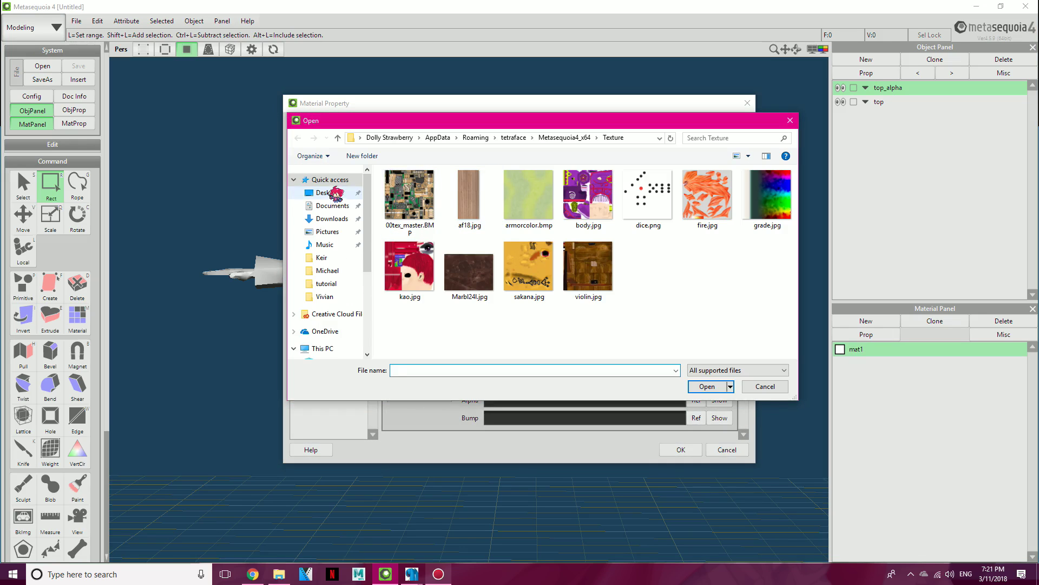
left_click(327, 283)
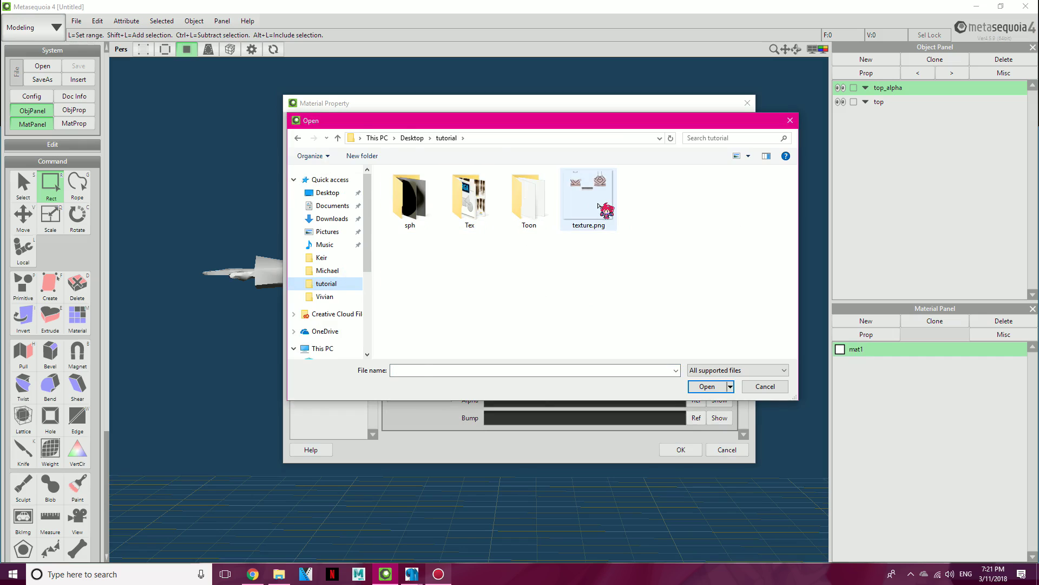
double_click(590, 201)
left_click(680, 449)
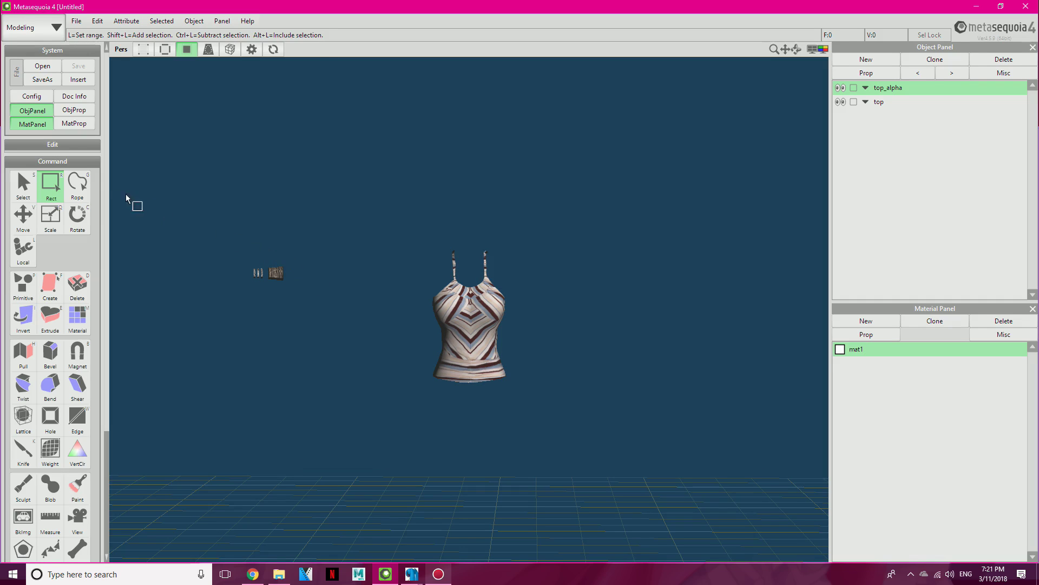
Show the mesh edges and delete both arms of the model, including the hands and sleeves.
left_click(165, 49)
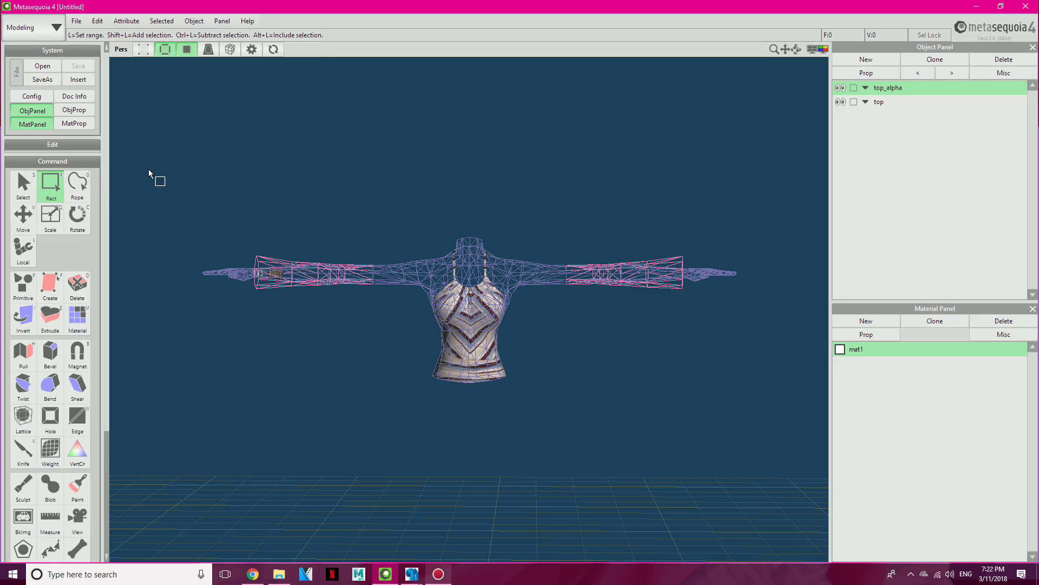
left_click_drag(150, 104, 424, 399)
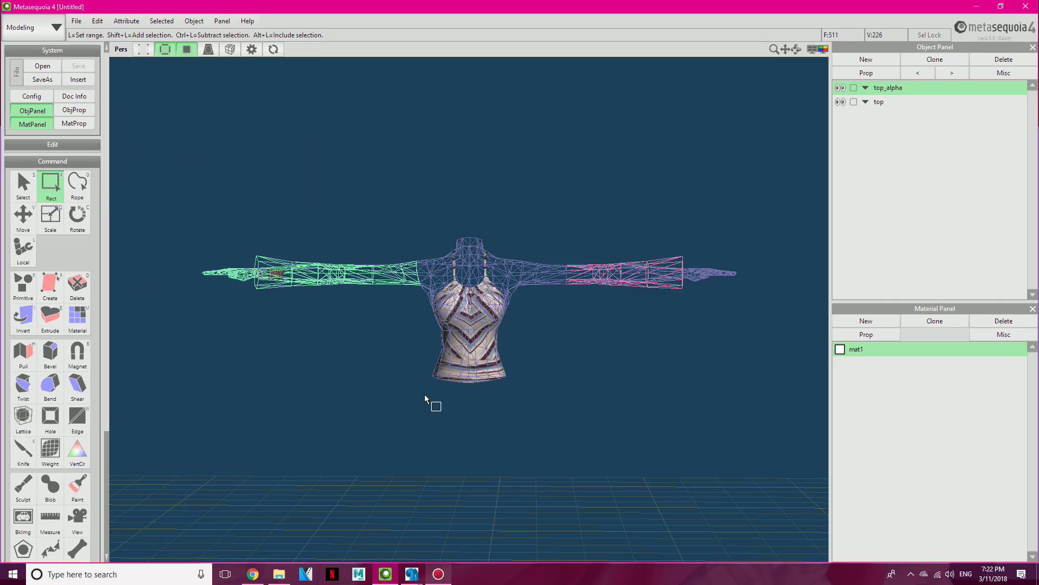
key("Delete")
left_click_drag(793, 414, 520, 172)
key("Delete")
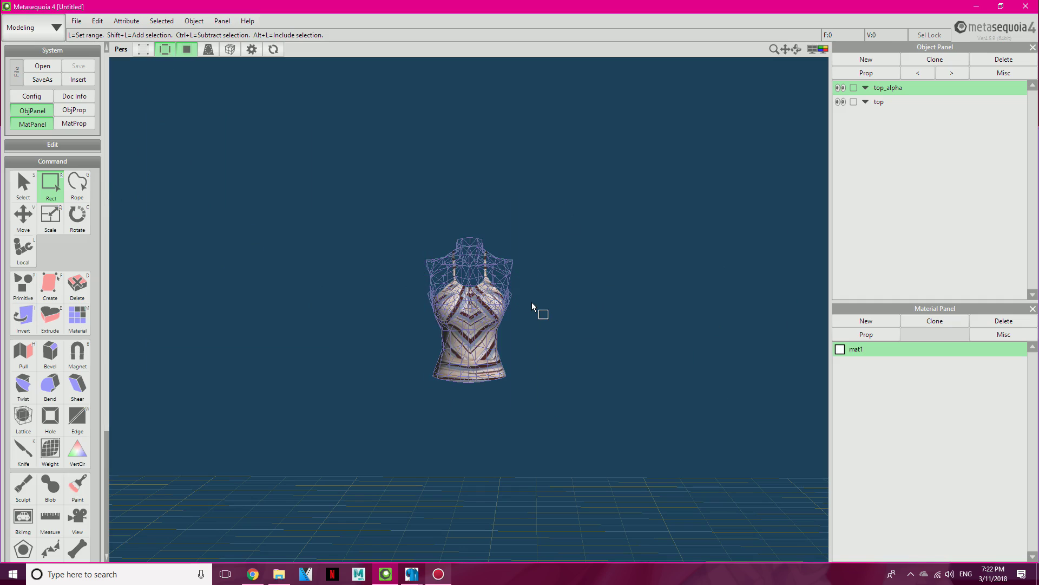
Inspect the trimmed top up close and hide its edge lines so only the textured faces are displayed.
scroll(523, 312, "up", 5)
scroll(523, 311, "down", 5)
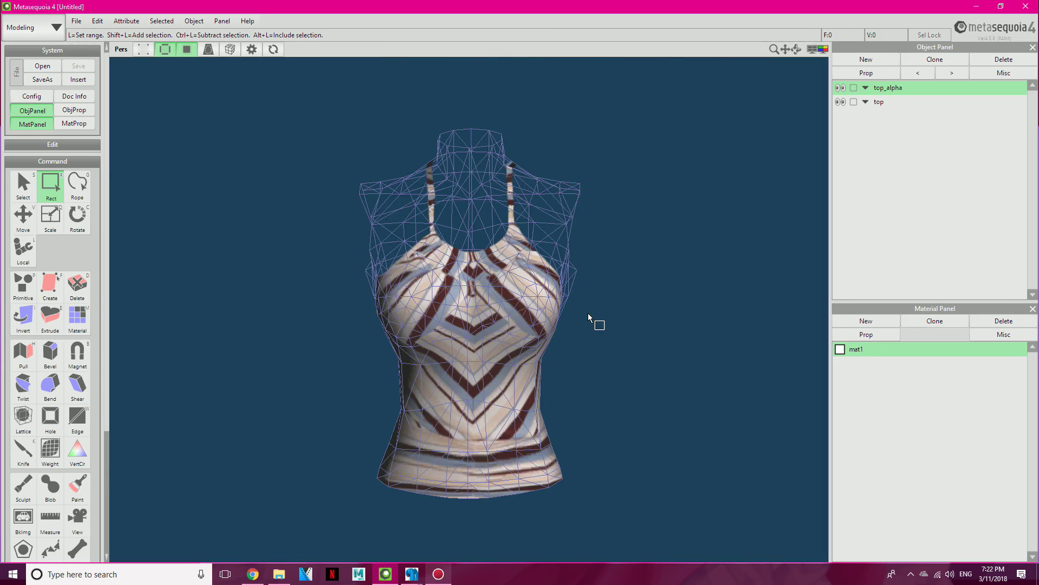
right_click_drag(450, 141, 437, 115)
left_click_drag(434, 142, 527, 174)
right_click_drag(614, 193, 369, 234)
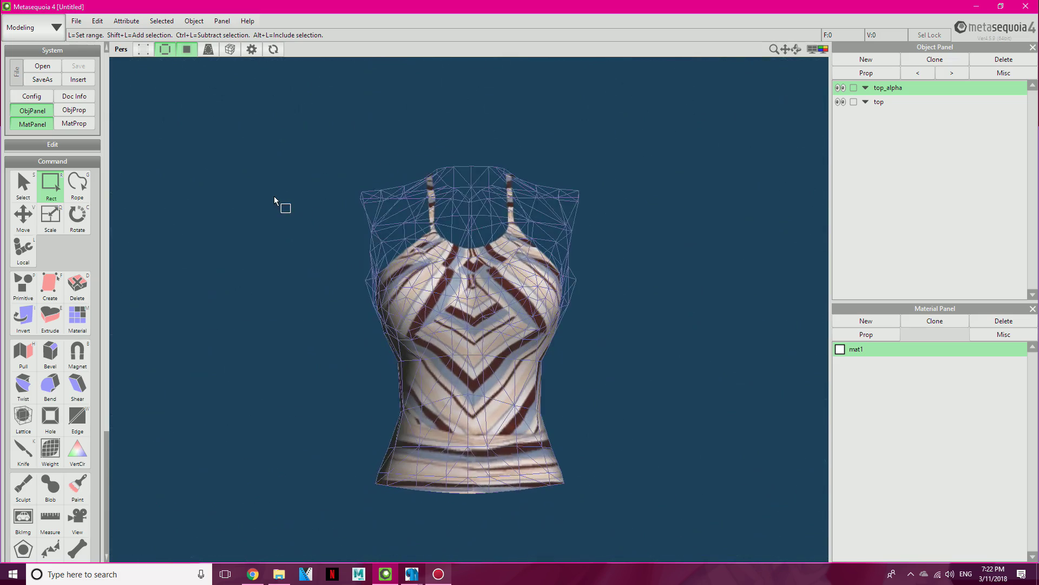
left_click(187, 49)
left_click(165, 49)
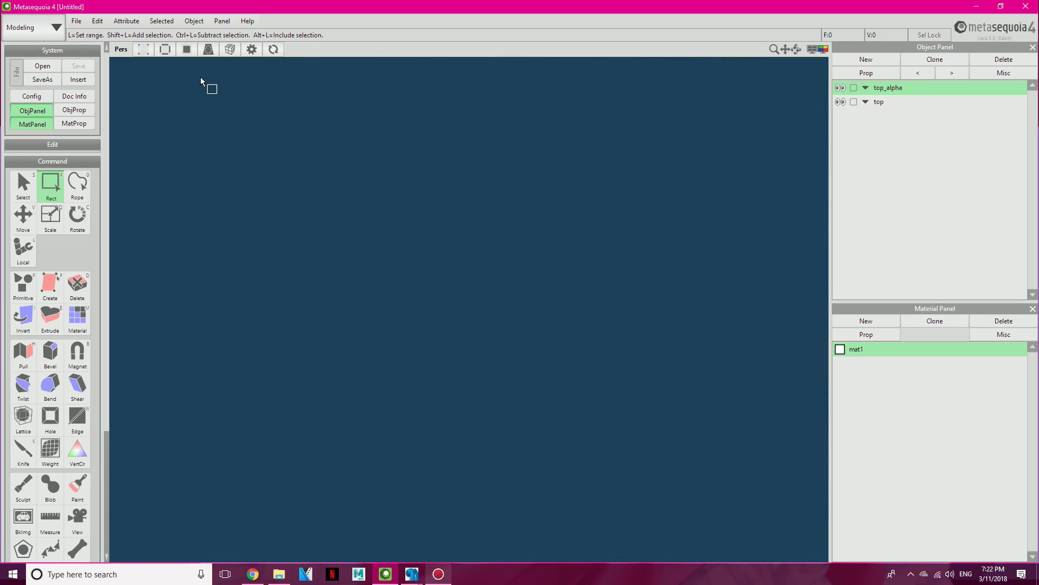
left_click(186, 49)
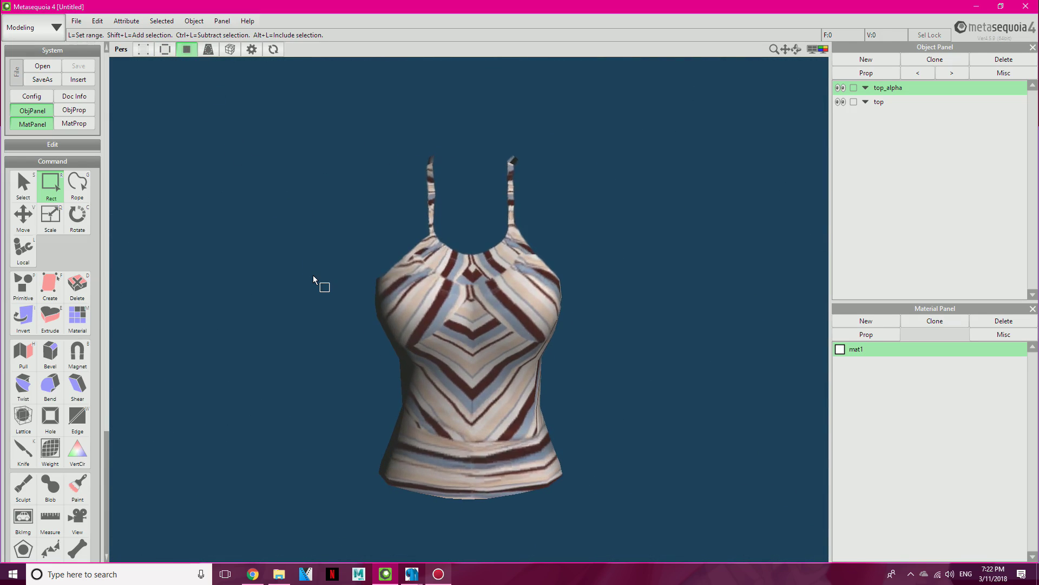
right_click_drag(328, 272, 708, 282)
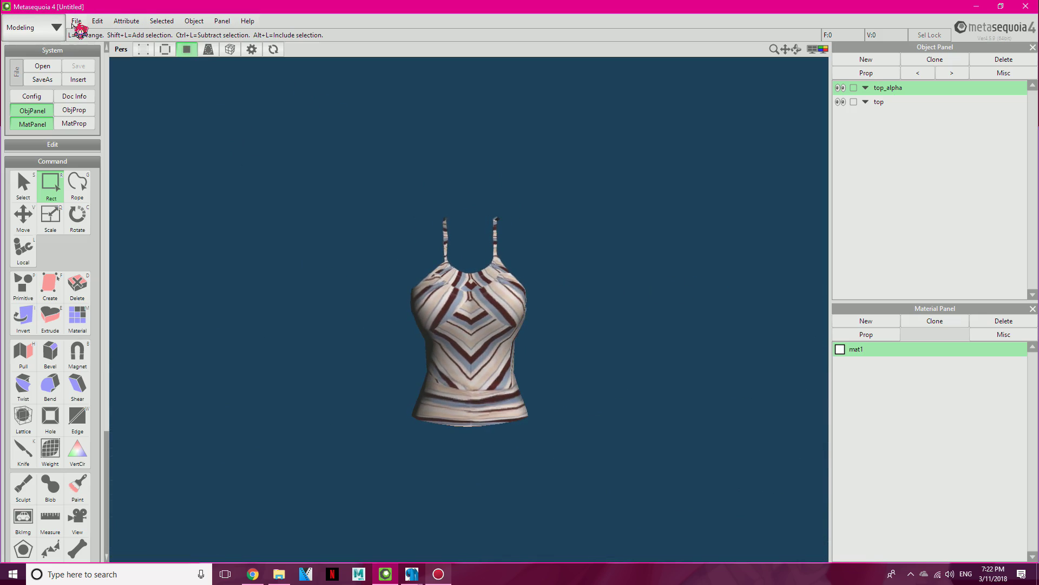
Save the model as top in MikuMikuDance format (*.pmd) in the tutorial folder, with the default PMD export options.
left_click(76, 21)
left_click(98, 94)
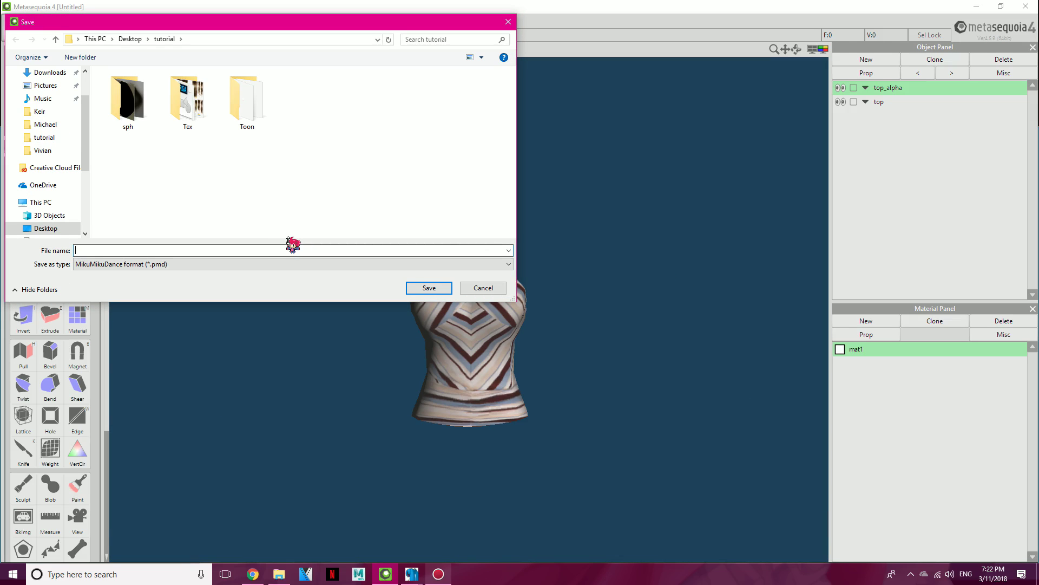
type("top")
left_click(277, 264)
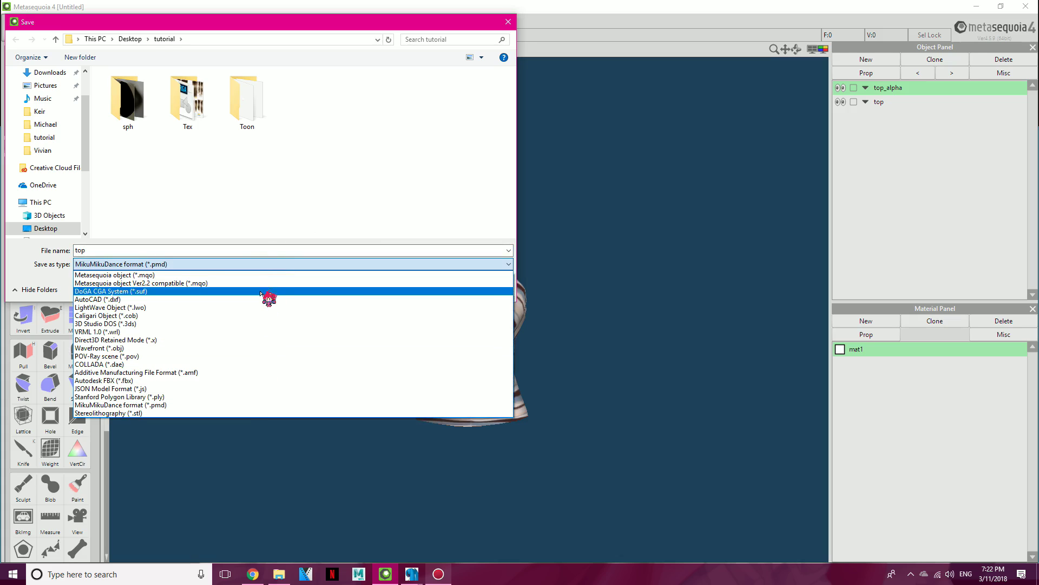
left_click(266, 269)
left_click(267, 265)
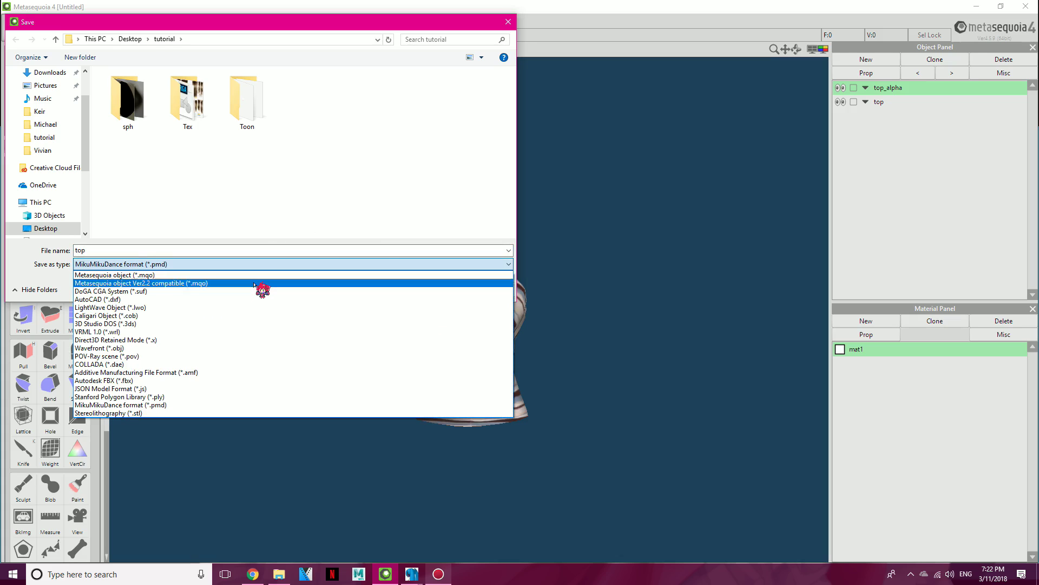
left_click(241, 405)
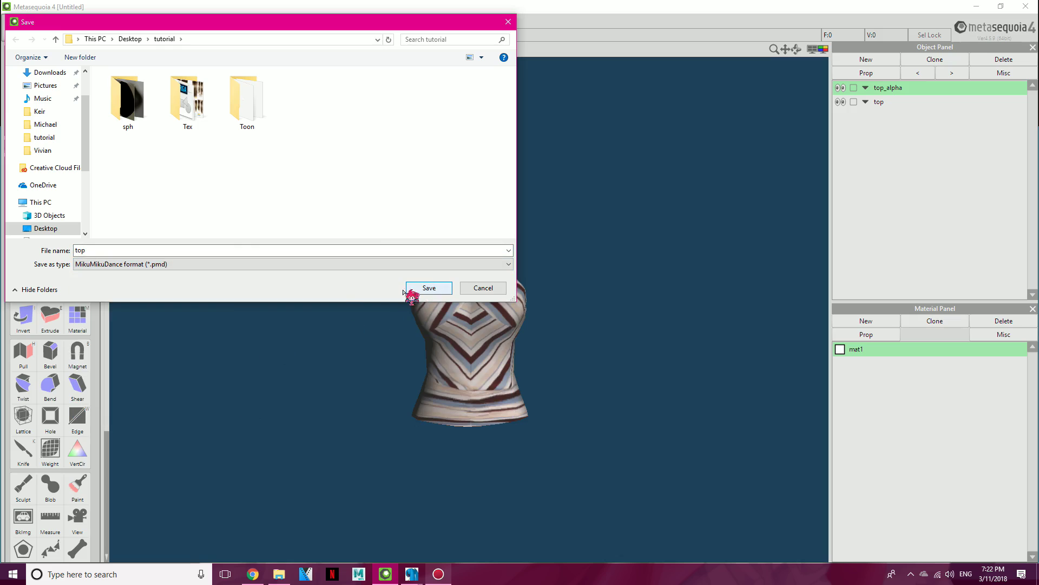
left_click(428, 288)
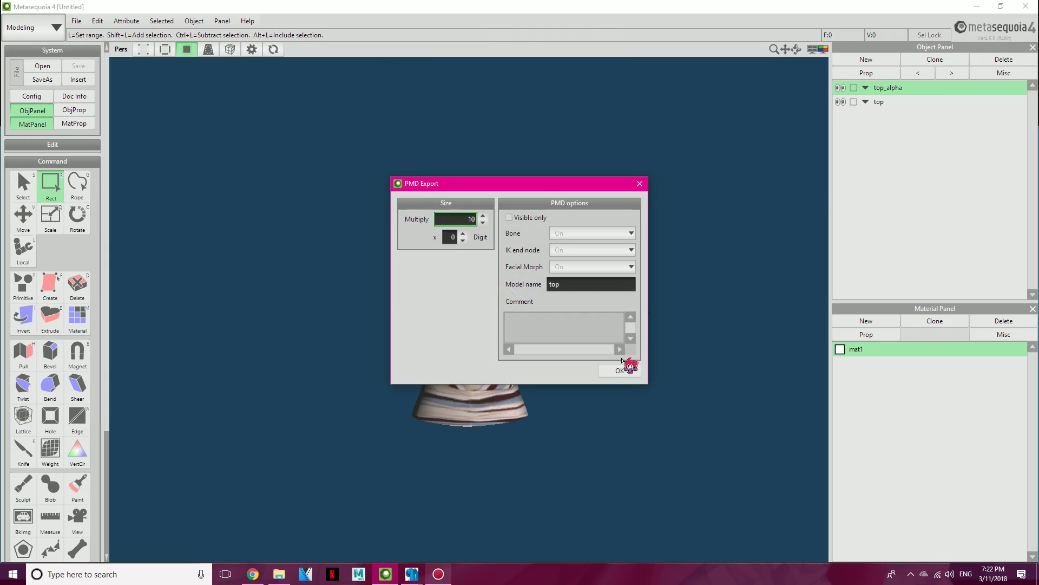
left_click(621, 370)
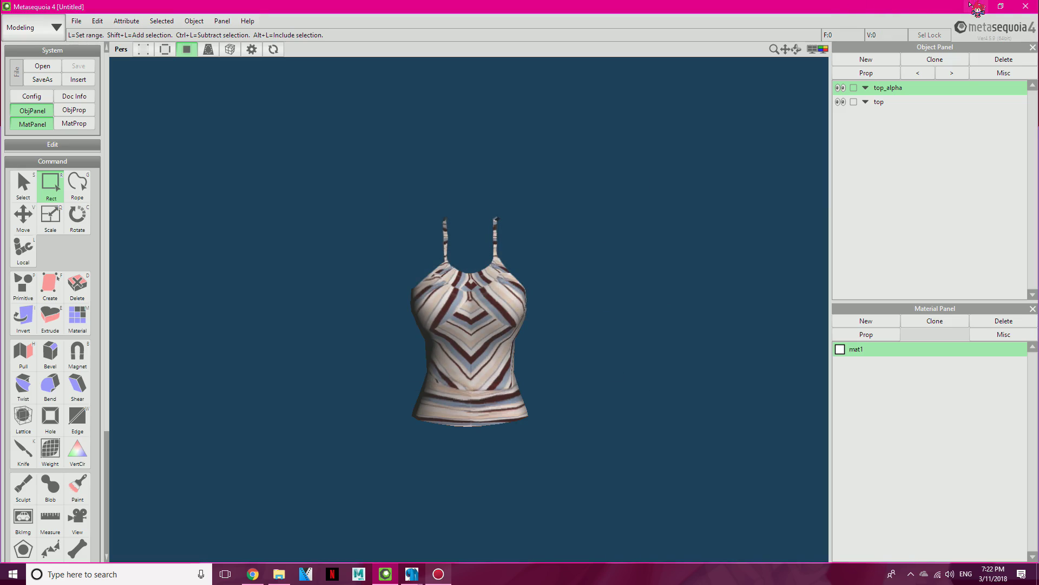
Close Metasequoia and switch to the Pmx Editor window containing ElenaBASE.pmx.
left_click(1025, 6)
left_click(523, 305)
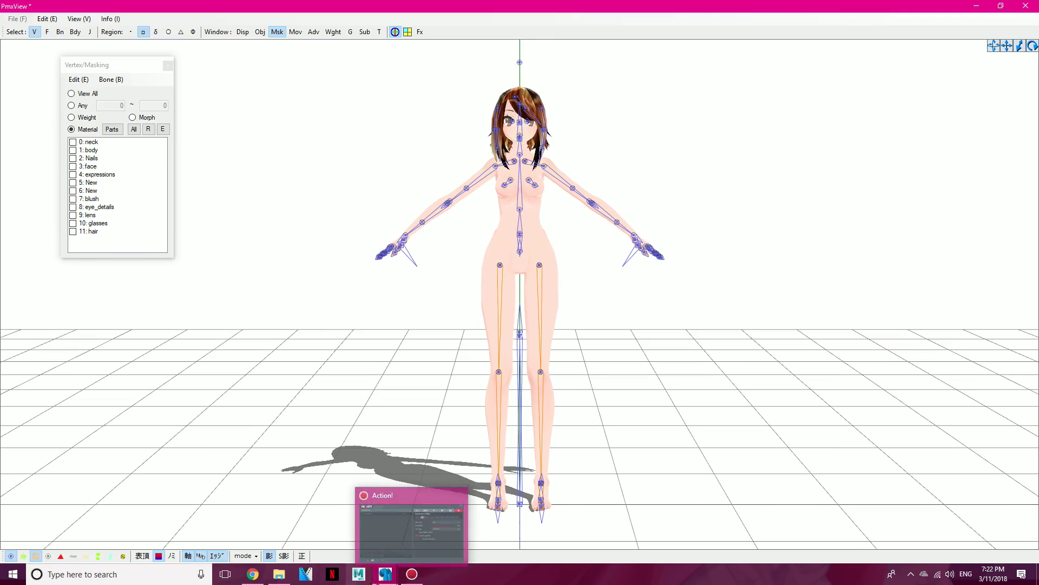
mouse_move(385, 573)
left_click(324, 520)
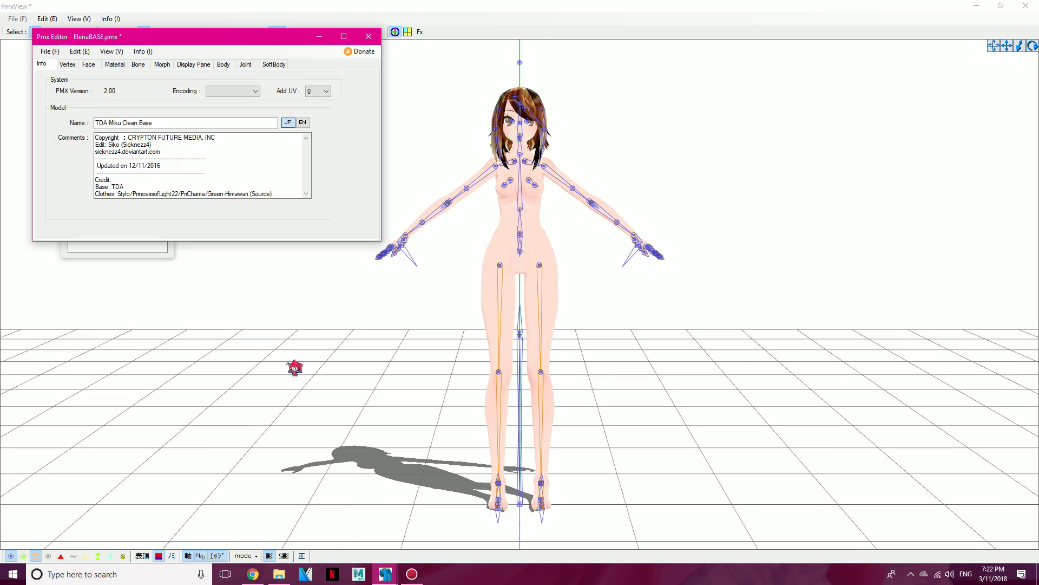
Uncheck all materials in the vertex mask and try limiting the model view to the checked parts.
left_click(66, 54)
left_click(137, 264)
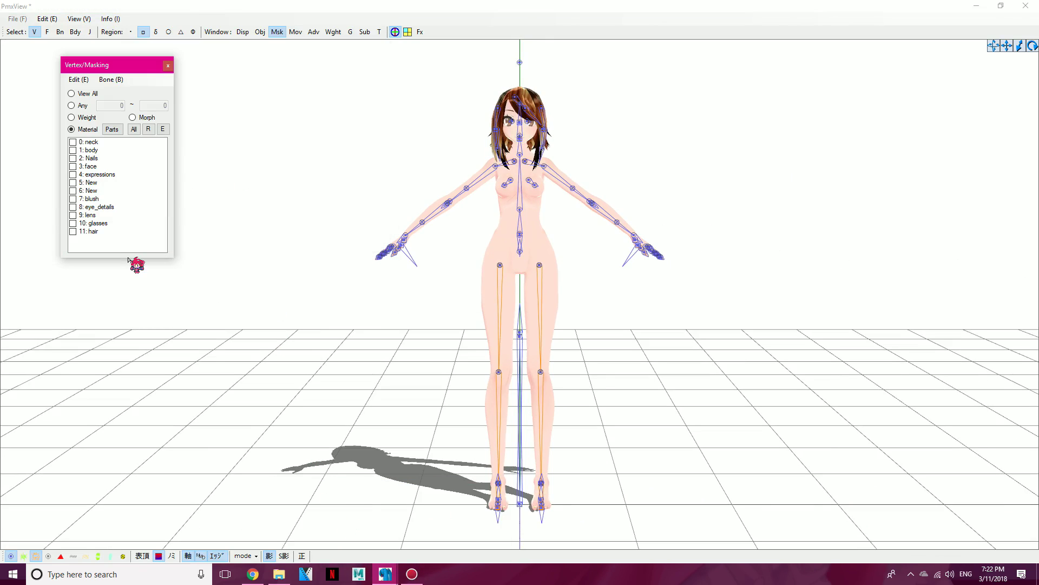
right_click(102, 153)
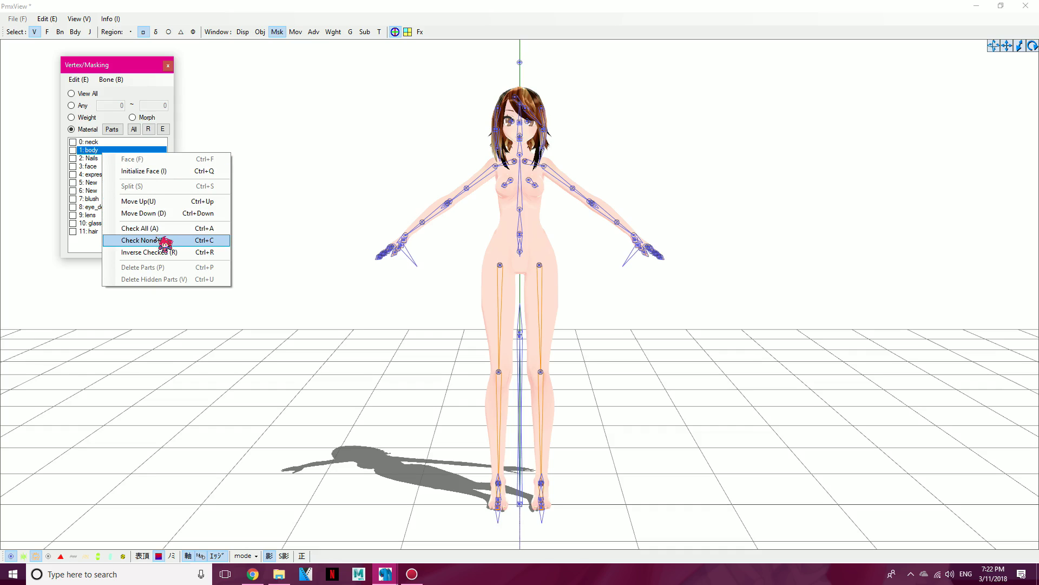
left_click(156, 240)
left_click(114, 129)
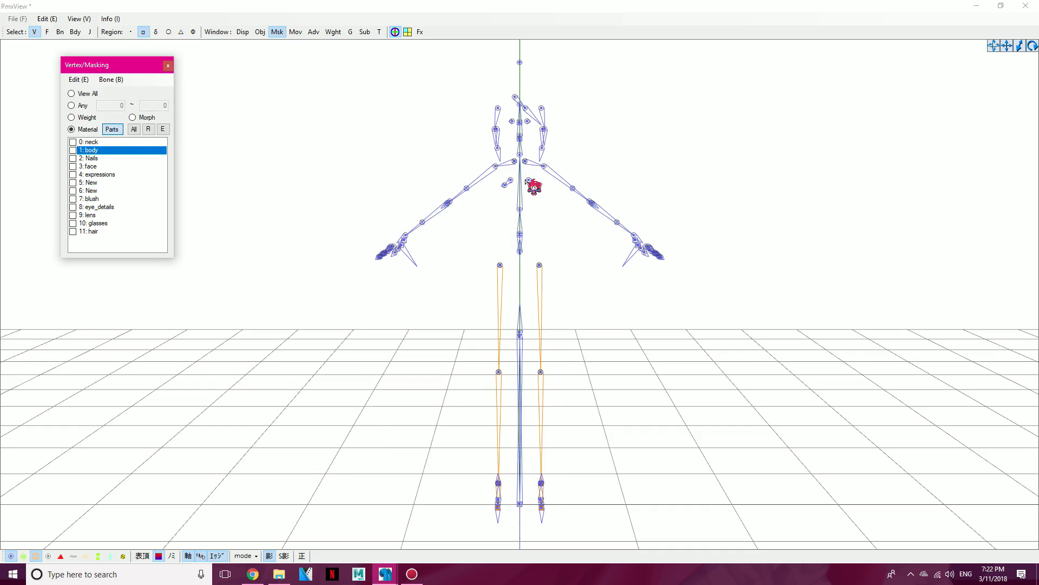
left_click_drag(374, 73, 987, 531)
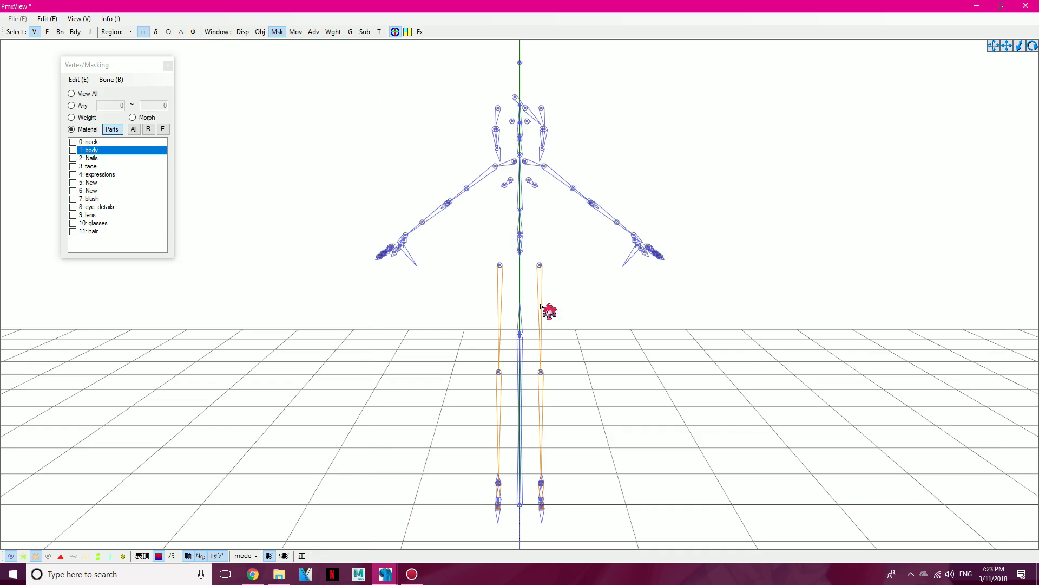
left_click(113, 130)
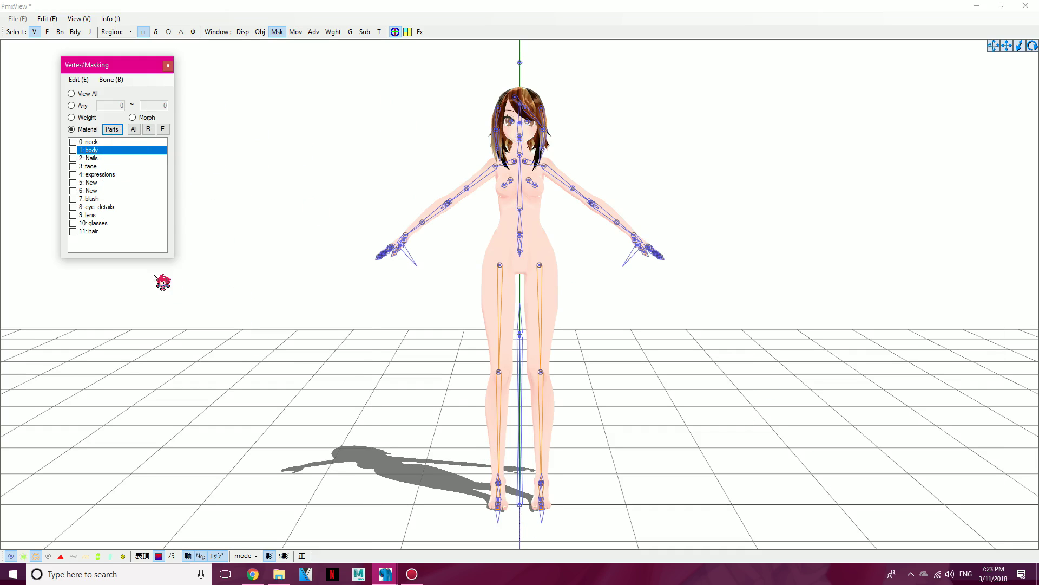
left_click(297, 272)
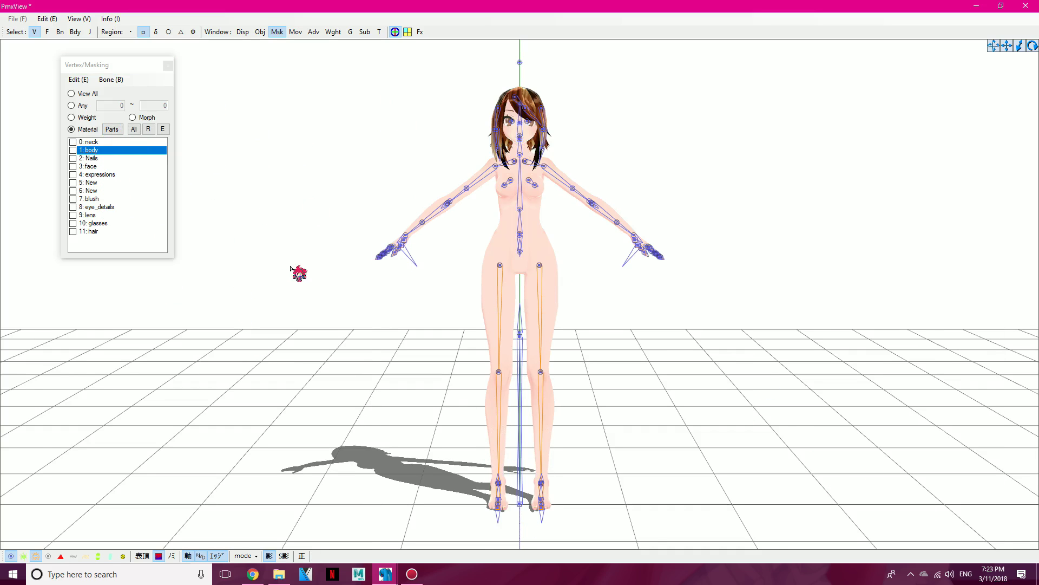
mouse_move(296, 271)
right_mouse_down()
mouse_move(349, 272)
mouse_move(295, 269)
right_mouse_up()
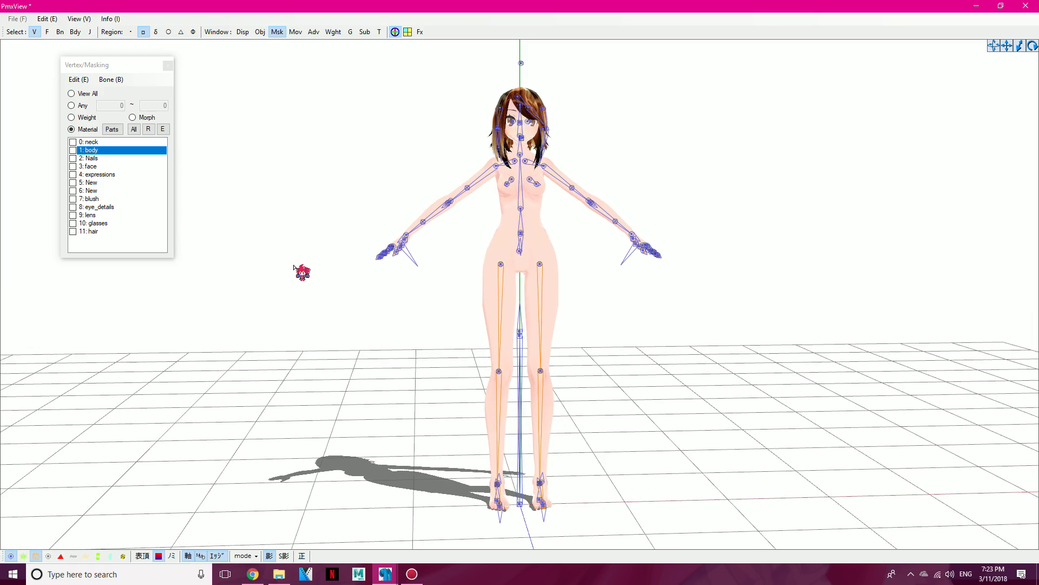
Import top.pmd into ElenaBASE.pmx with the Add option, the default model adjustments and a custom scale of 1.
mouse_move(385, 572)
left_click(338, 522)
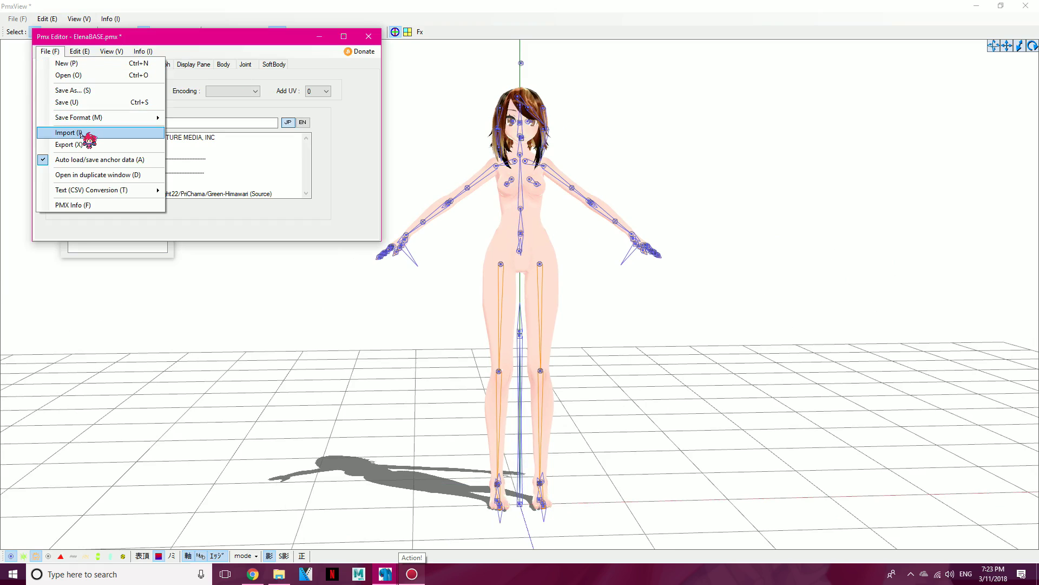
left_click(49, 133)
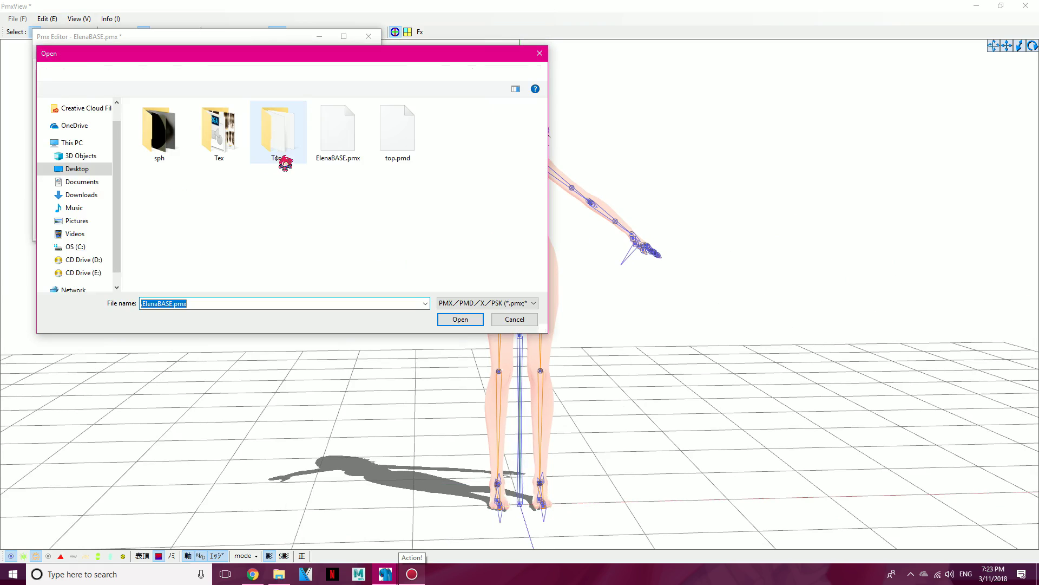
double_click(401, 130)
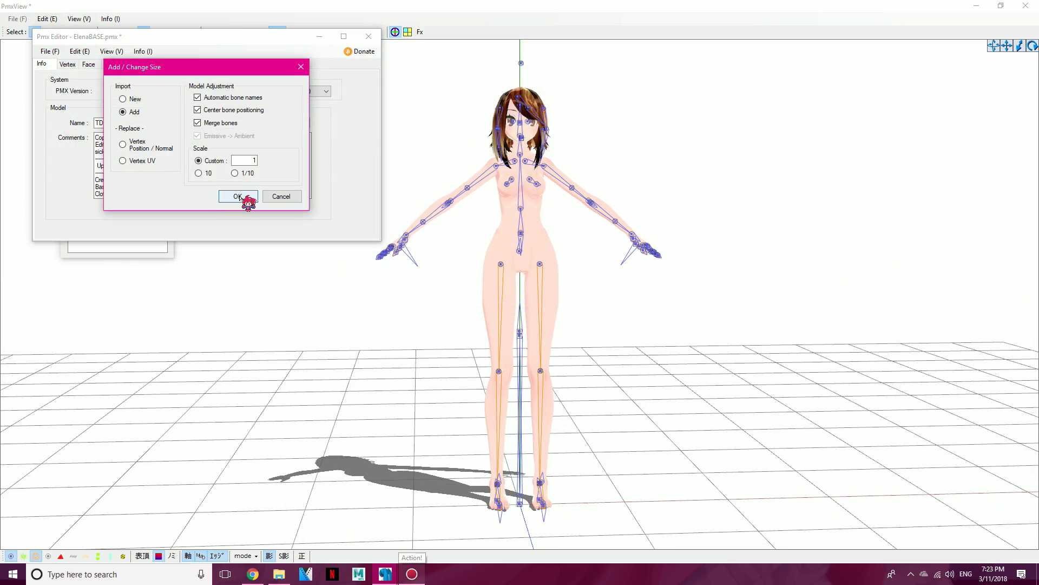
left_click(246, 197)
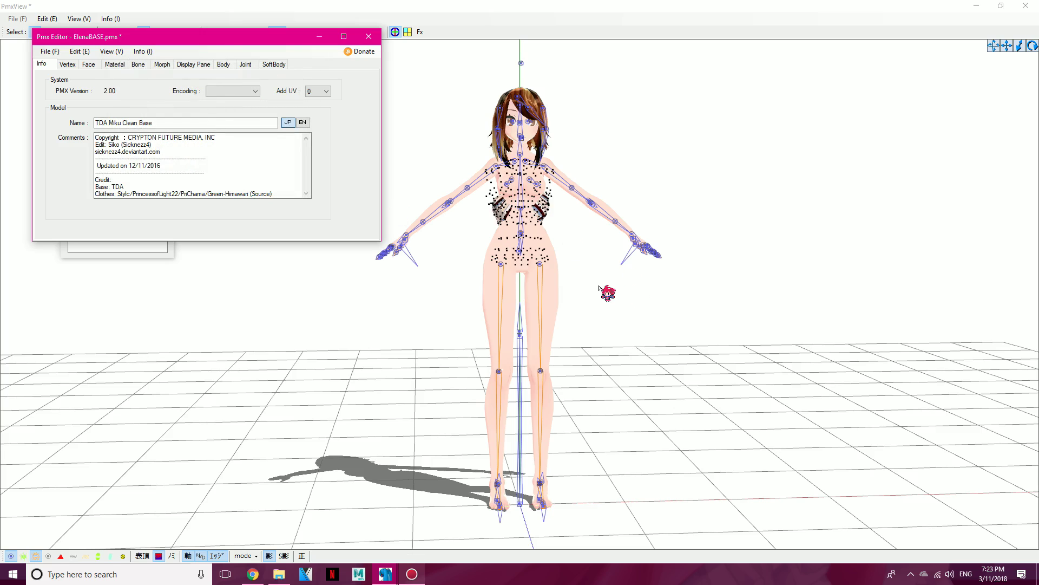
Select all vertices of the imported top from the side and move them up onto the base model's torso.
right_click_drag(595, 288, 583, 288)
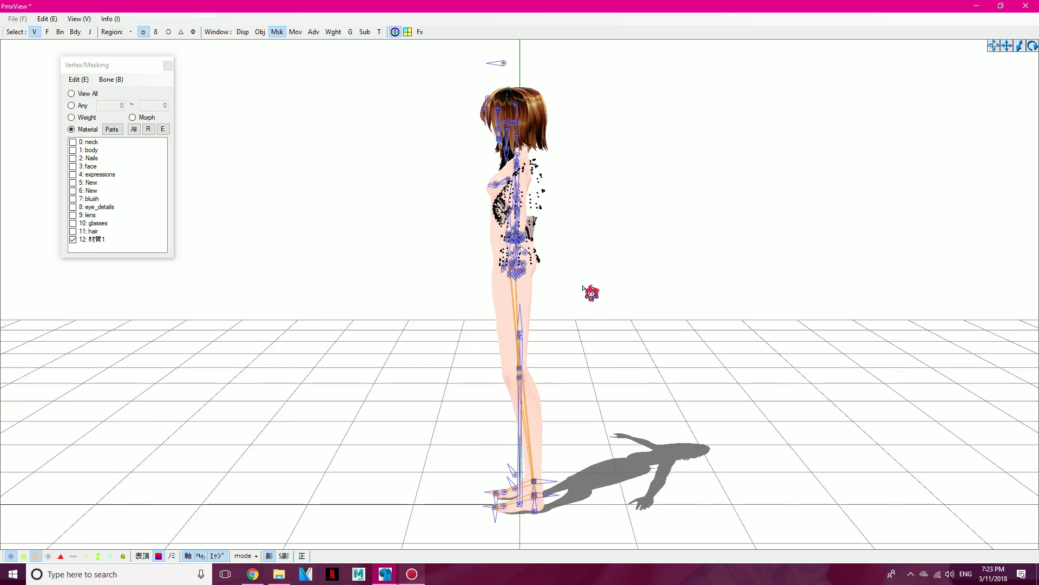
left_click_drag(604, 313, 389, 83)
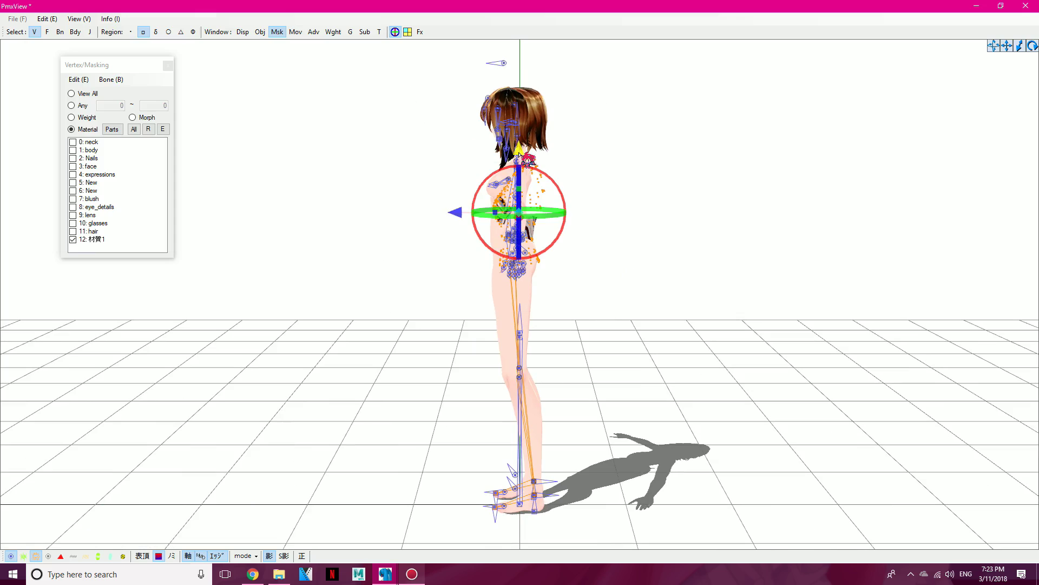
left_click_drag(518, 156, 517, 138)
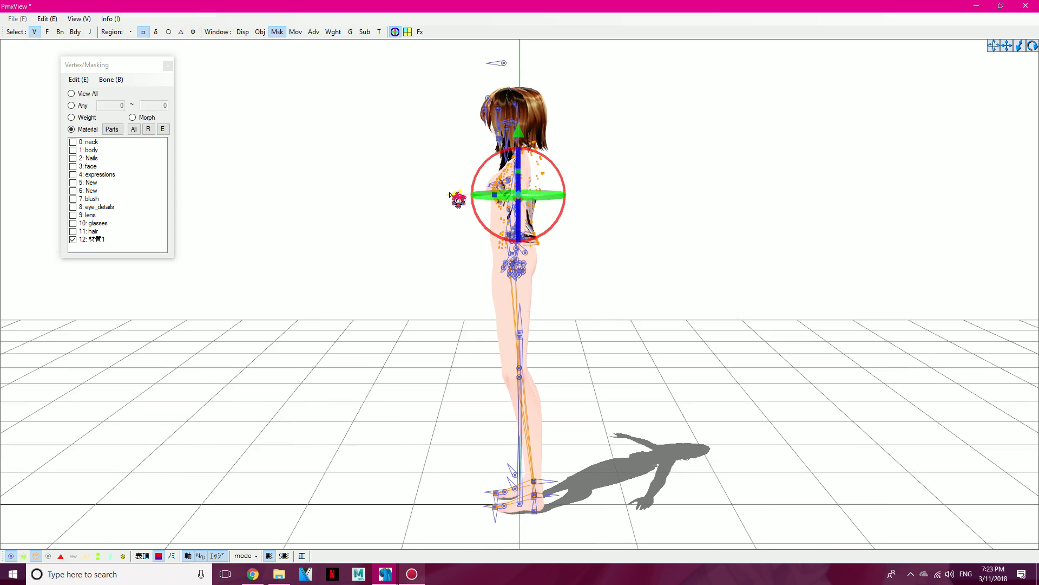
right_click_drag(587, 218, 628, 221)
scroll(629, 220, "up", 5)
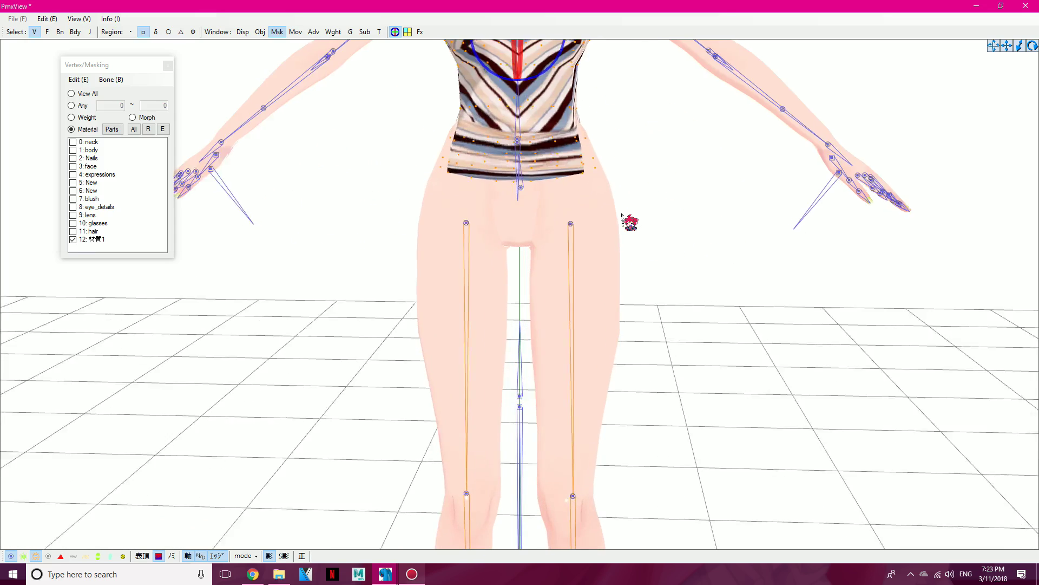
Select the vertices along the top's lower hem and widen them to fit the base model's hips.
middle_click_drag(629, 220, 614, 458)
left_click_drag(655, 424, 384, 328)
right_click_drag(488, 357, 532, 362)
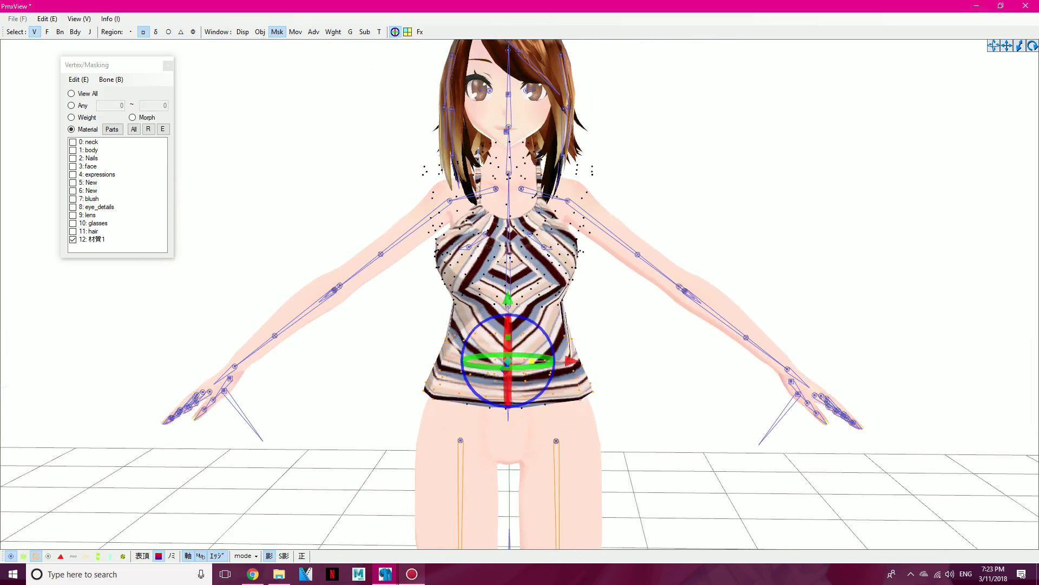
right_click_drag(644, 413, 753, 348)
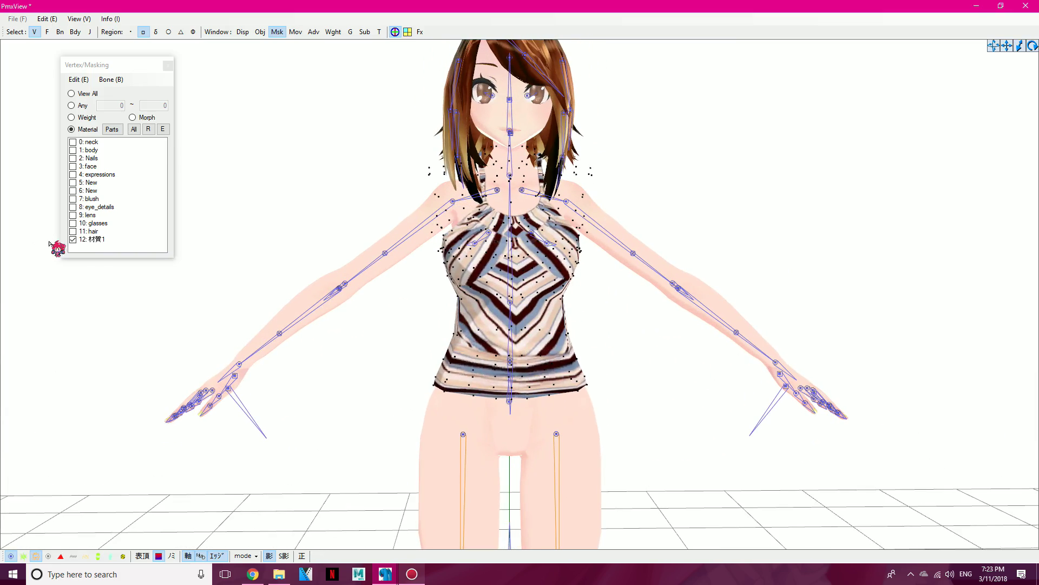
Inspect the fit of the top on the base with its vertices hidden and shown.
left_click(89, 240)
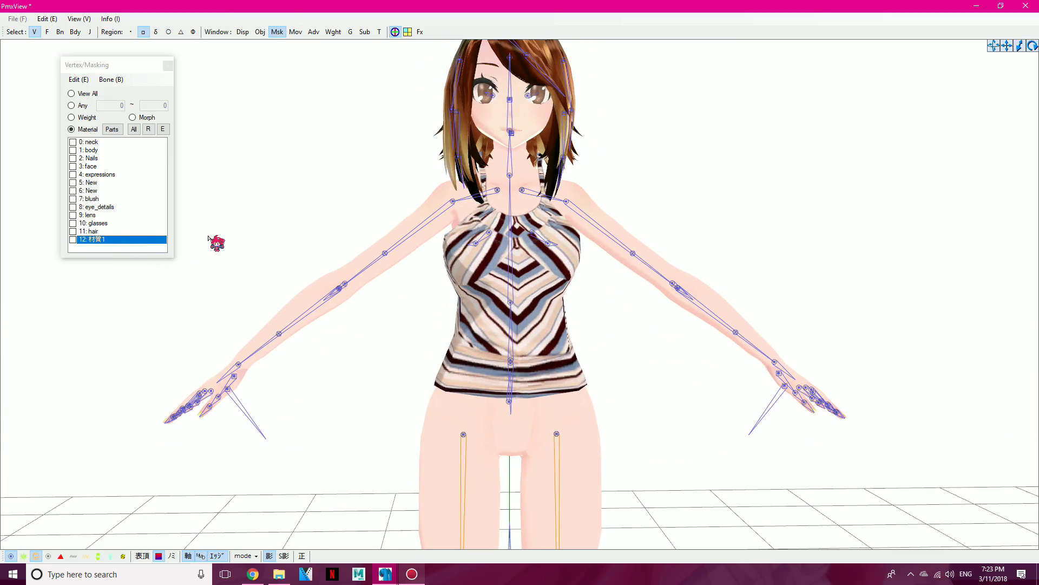
scroll(208, 236, "down", 5)
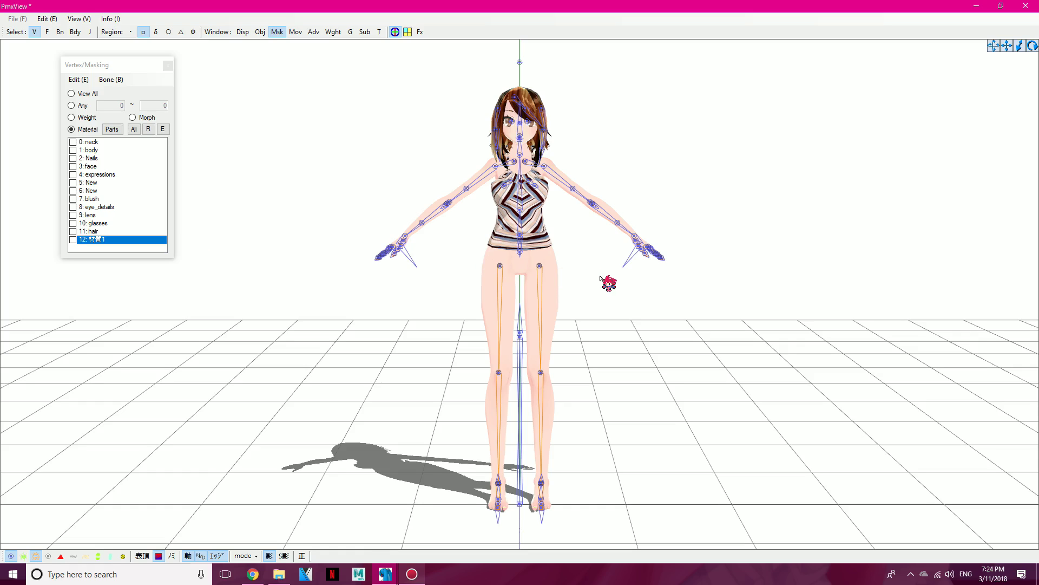
left_click(115, 239)
left_click_drag(399, 146, 589, 298)
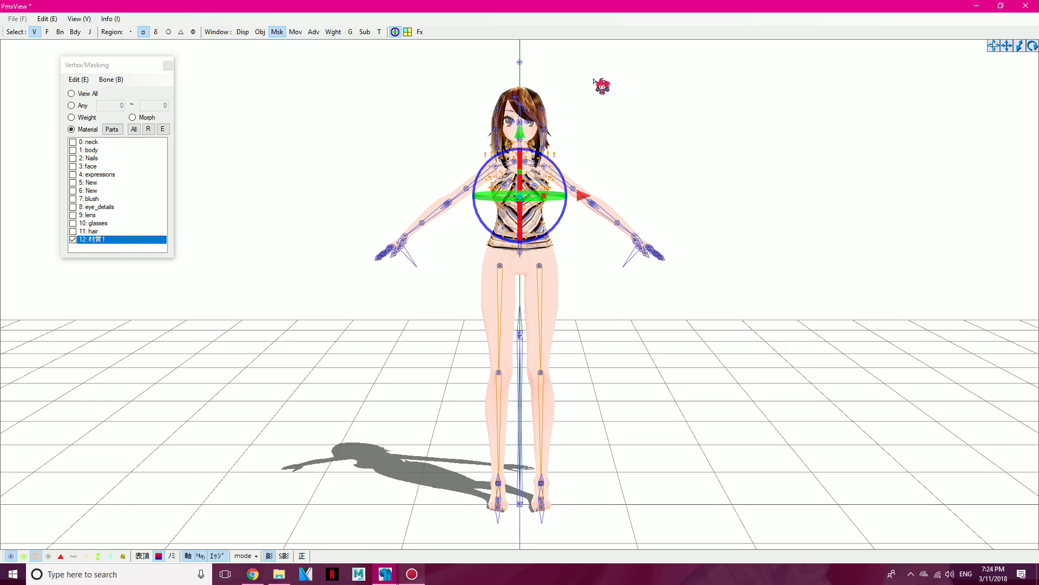
left_click(611, 177)
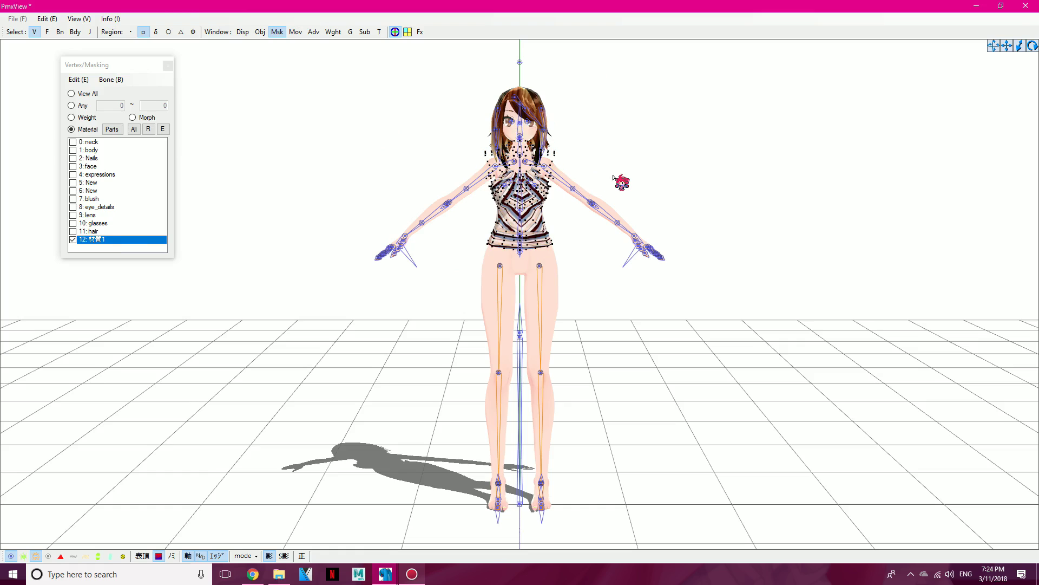
scroll(611, 176, "up", 5)
scroll(629, 172, "up", 2)
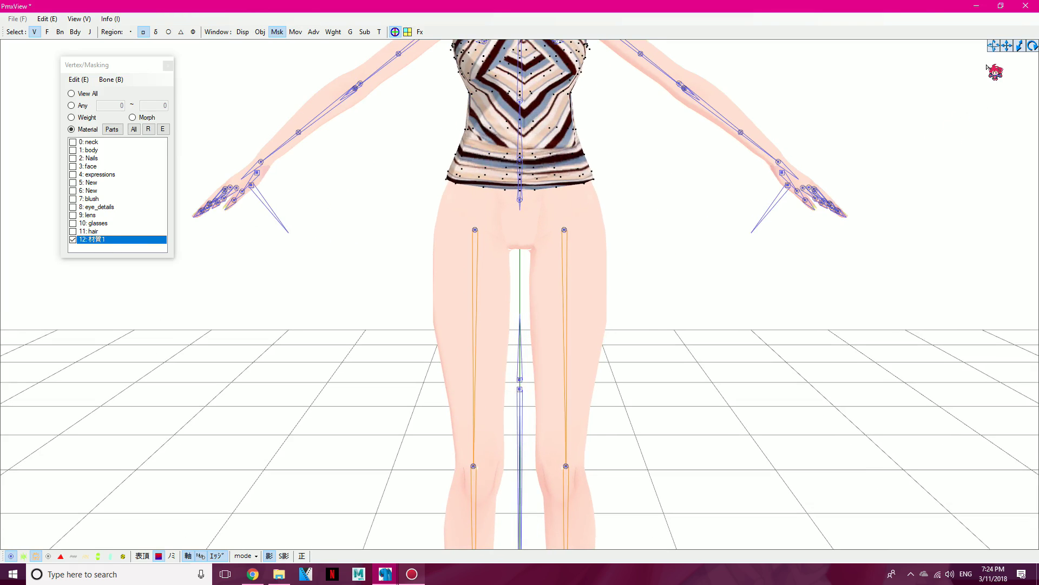
middle_click_drag(619, 173, 614, 228)
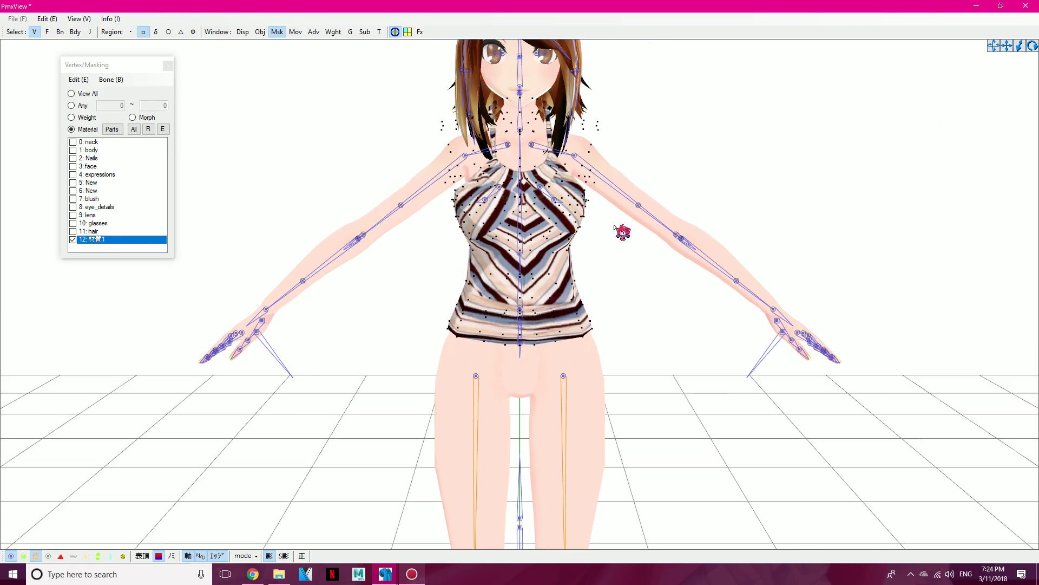
Limit the vertex mask to the body material and select all of its vertices from head to feet.
left_click(126, 238)
mouse_move(262, 231)
right_mouse_down()
mouse_move(316, 235)
mouse_move(270, 238)
right_mouse_up()
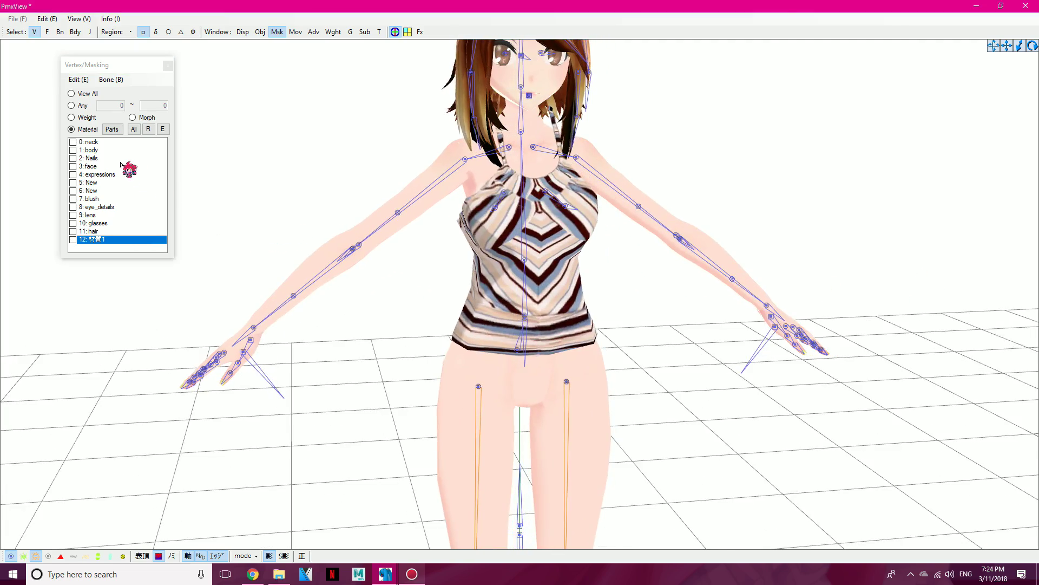
left_click(92, 150)
mouse_move(308, 174)
right_mouse_down()
mouse_move(324, 178)
mouse_move(313, 176)
right_mouse_up()
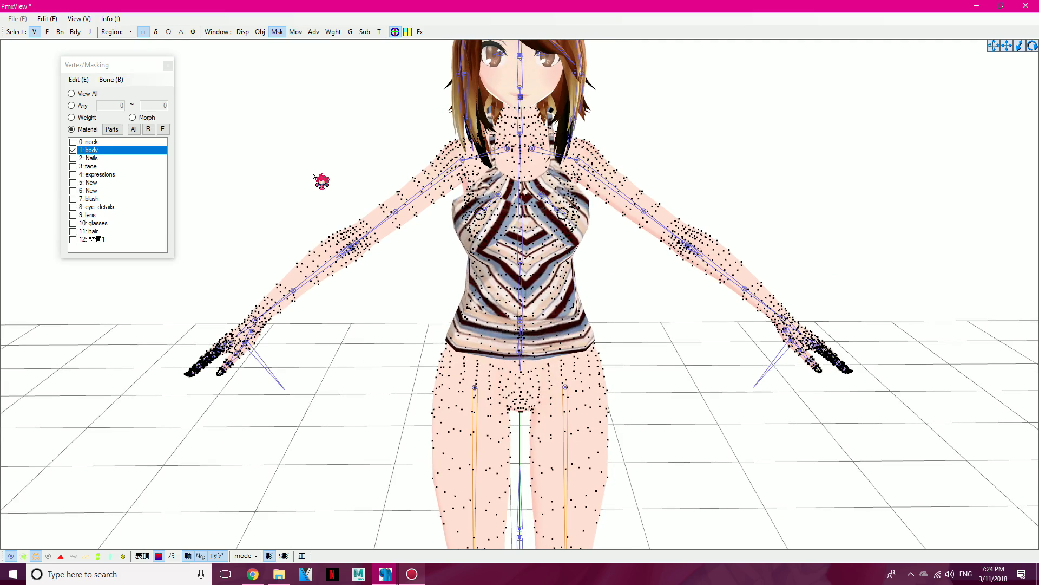
scroll(313, 176, "down", 5)
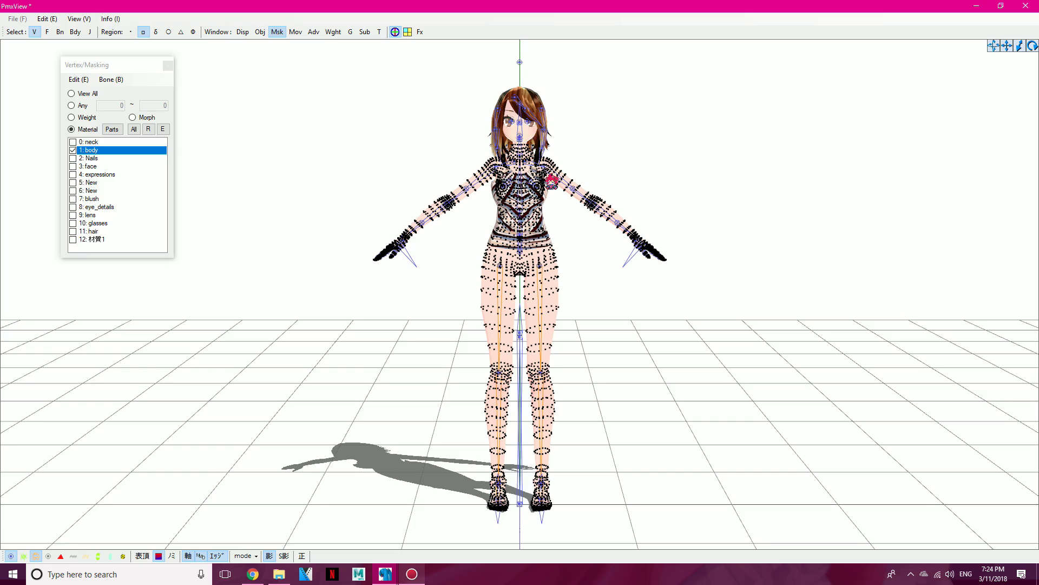
left_click_drag(298, 109, 691, 500)
right_click_drag(673, 248, 636, 298)
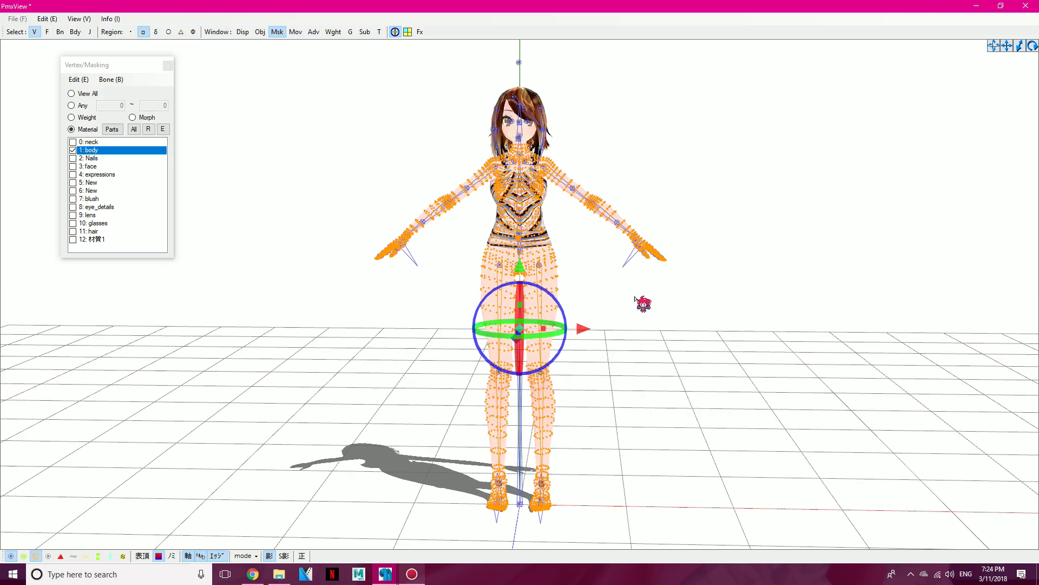
left_click(123, 151)
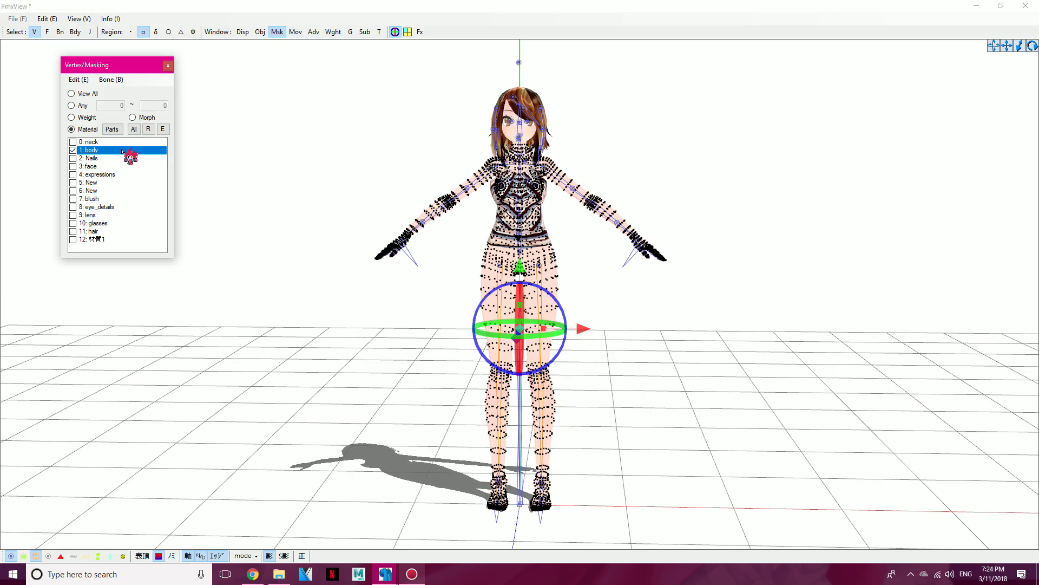
left_click_drag(735, 546, 285, 57)
right_click_drag(538, 432, 571, 425)
Save the selected body vertices' weights as base in the tutorial folder with the ウェイト保存(PMX) user plug-in.
left_click(386, 574)
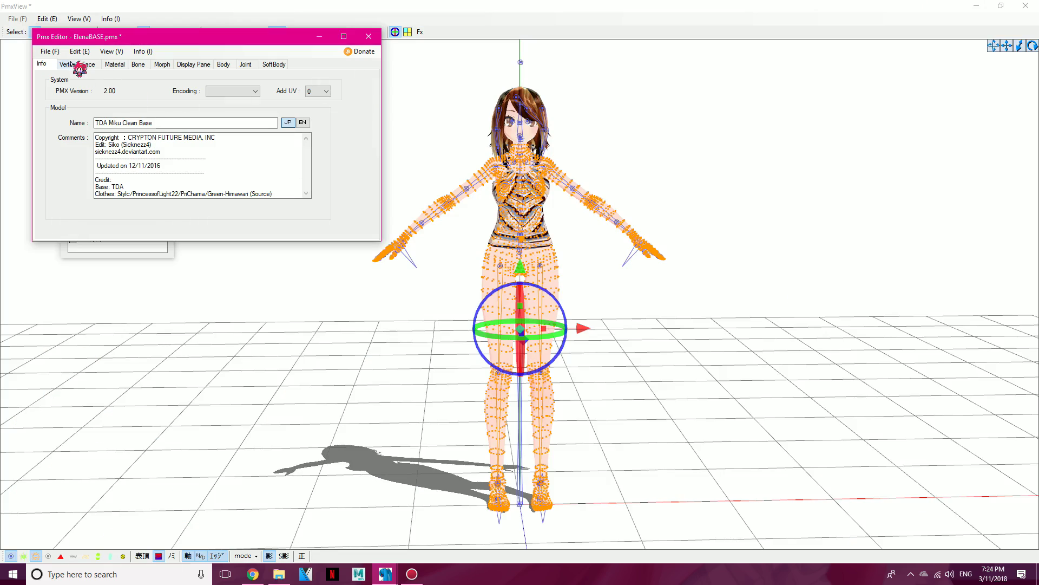
left_click(79, 51)
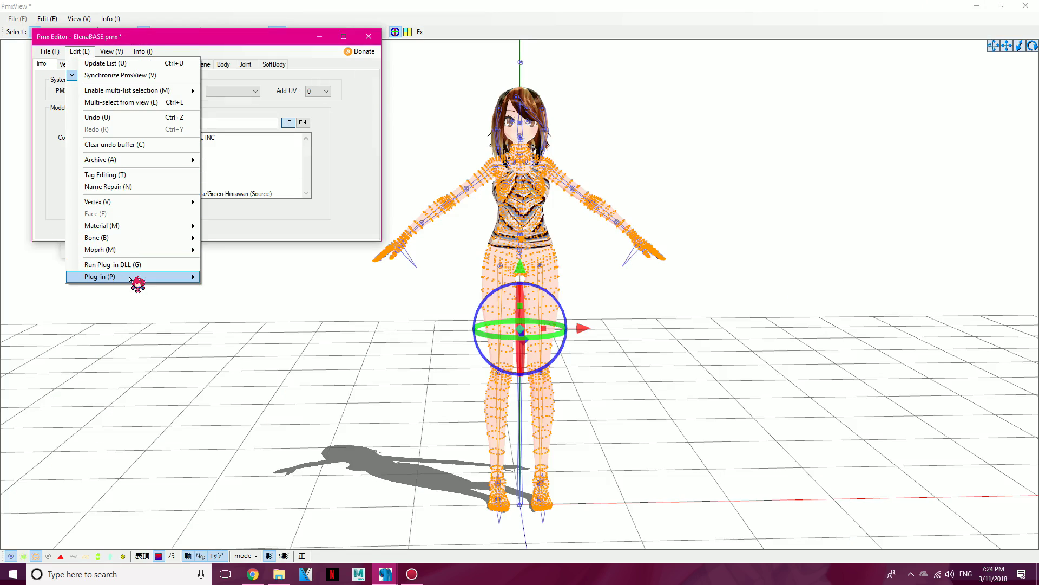
mouse_move(254, 314)
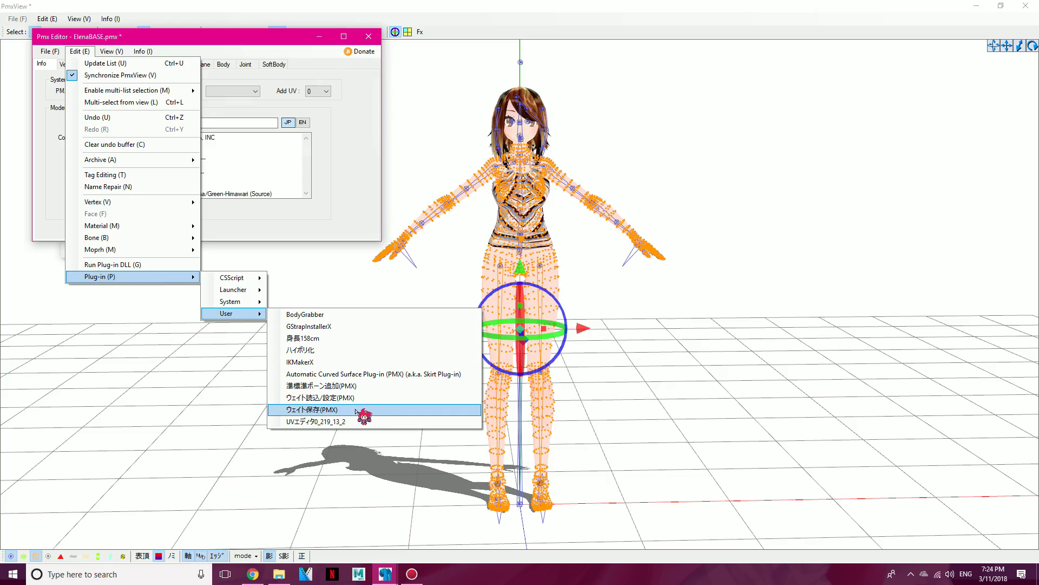
left_click(303, 410)
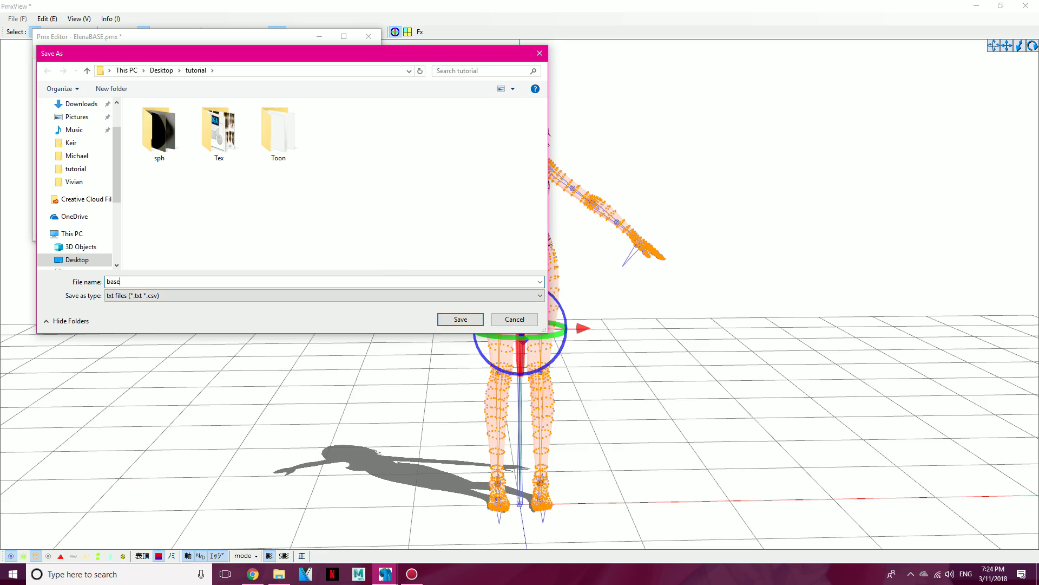
left_click(461, 313)
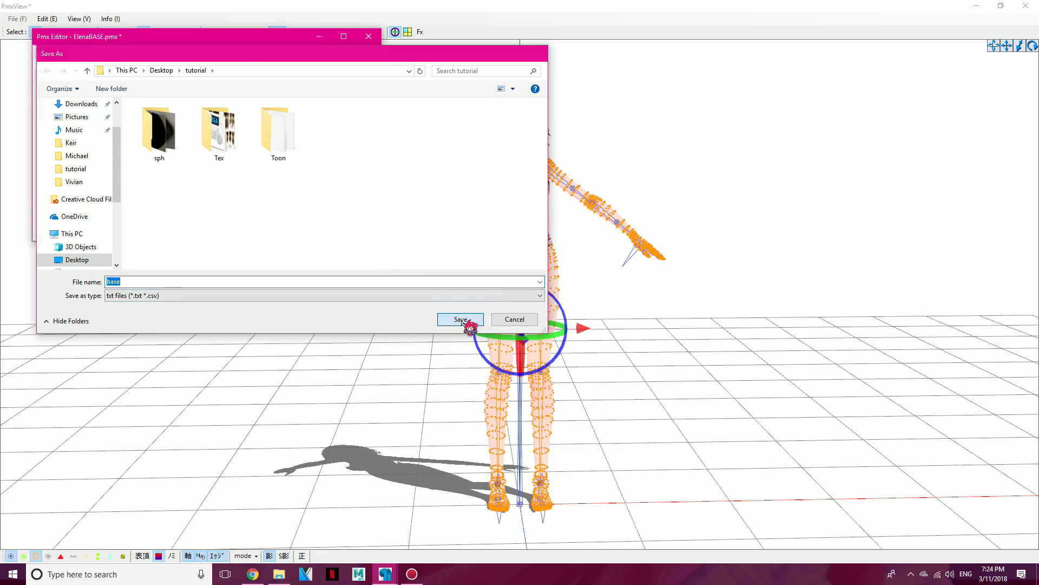
left_click(550, 320)
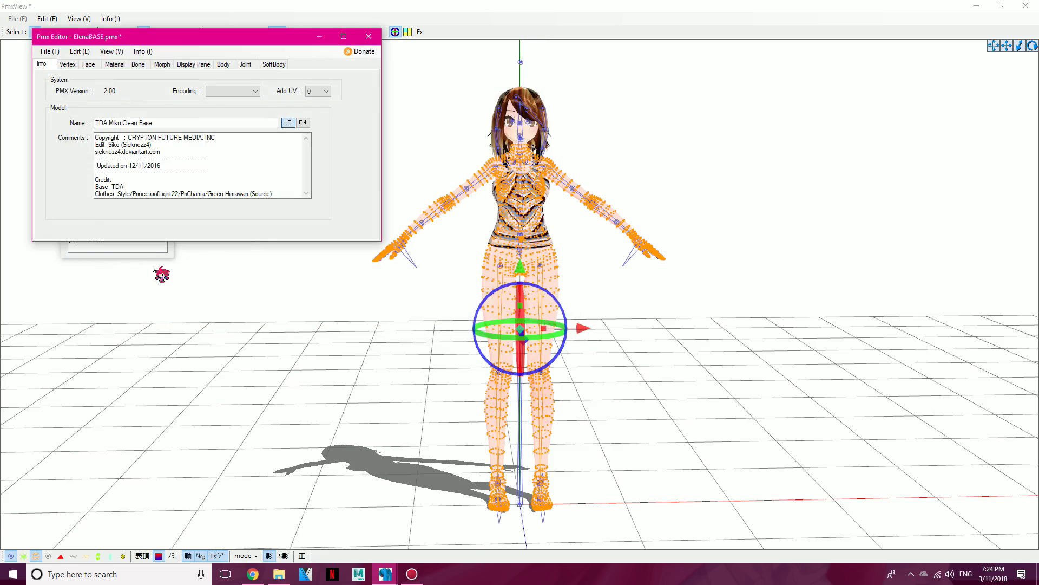
Limit the vertex mask to material 12: 材質1 and select all vertices of the top.
left_click(153, 267)
left_click(102, 153)
left_click(103, 241)
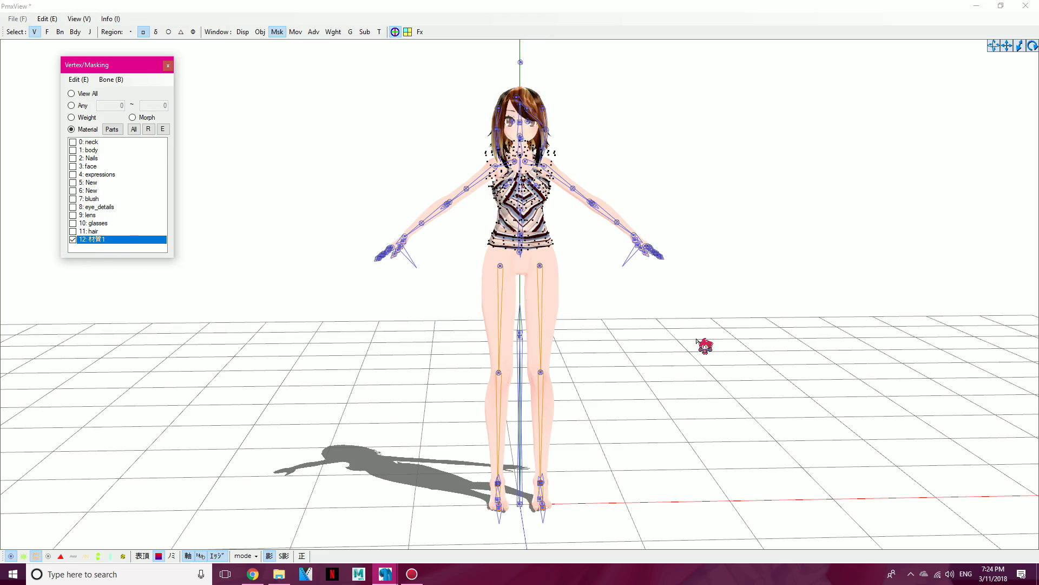
right_click_drag(696, 340, 709, 356)
left_click_drag(738, 411, 255, 39)
Apply the weights from base.txt to the selected top vertices with the ウェイト読込/設定(PMX) user plug-in.
mouse_move(385, 573)
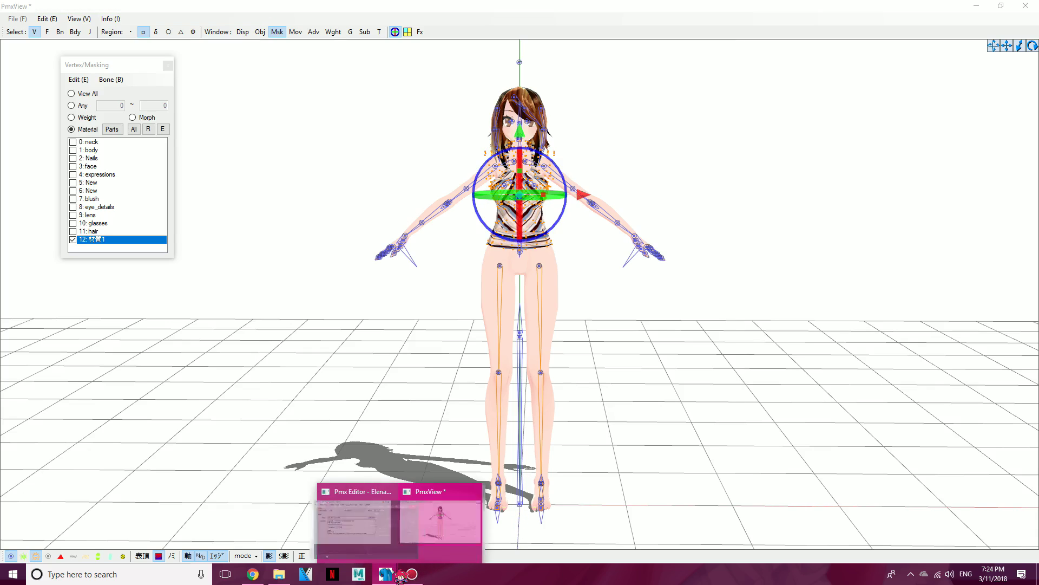
left_click(372, 526)
left_click(80, 51)
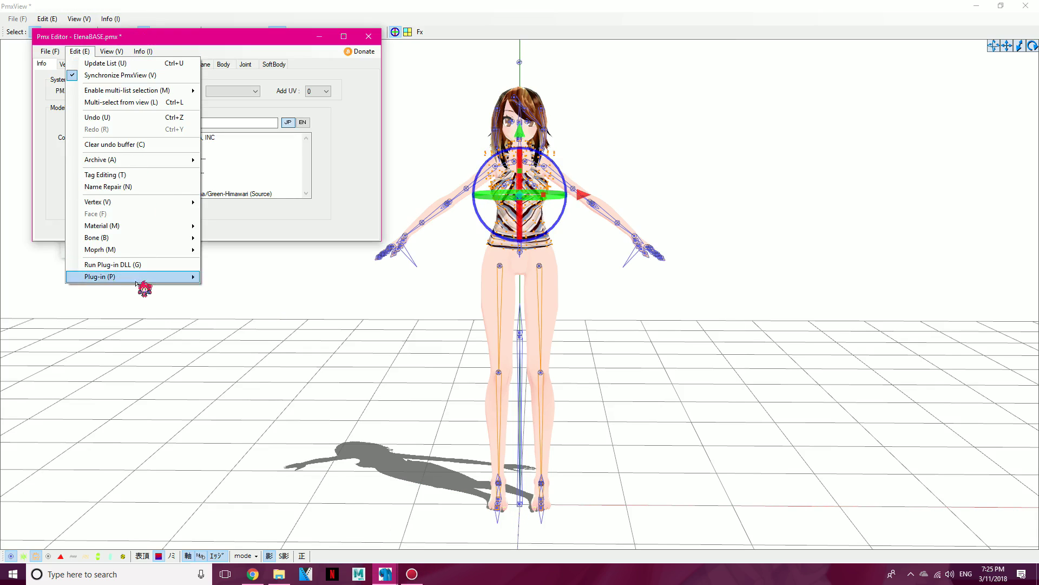
mouse_move(139, 277)
mouse_move(233, 313)
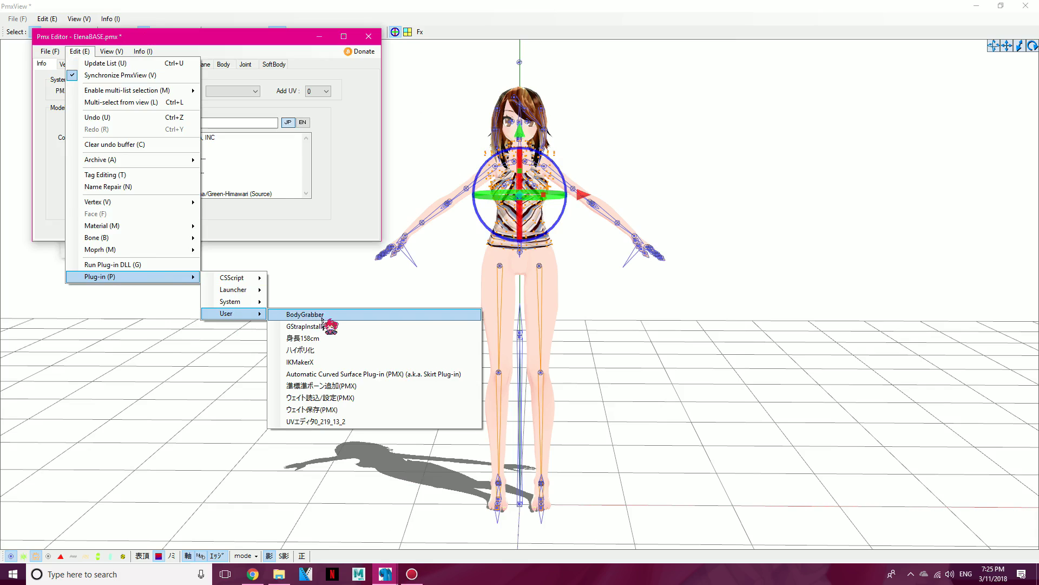
left_click(341, 398)
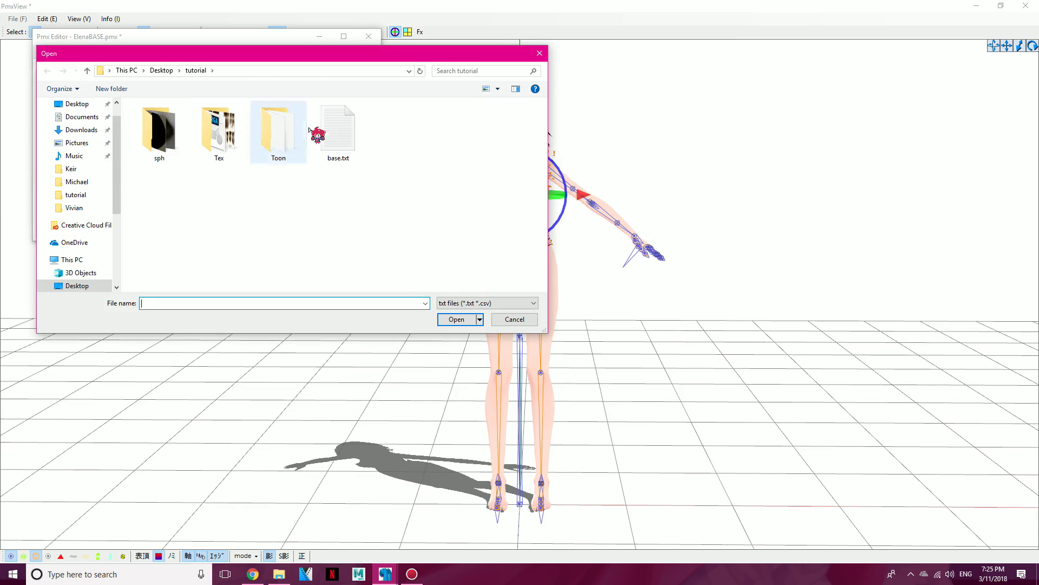
left_click(346, 142)
left_click(457, 319)
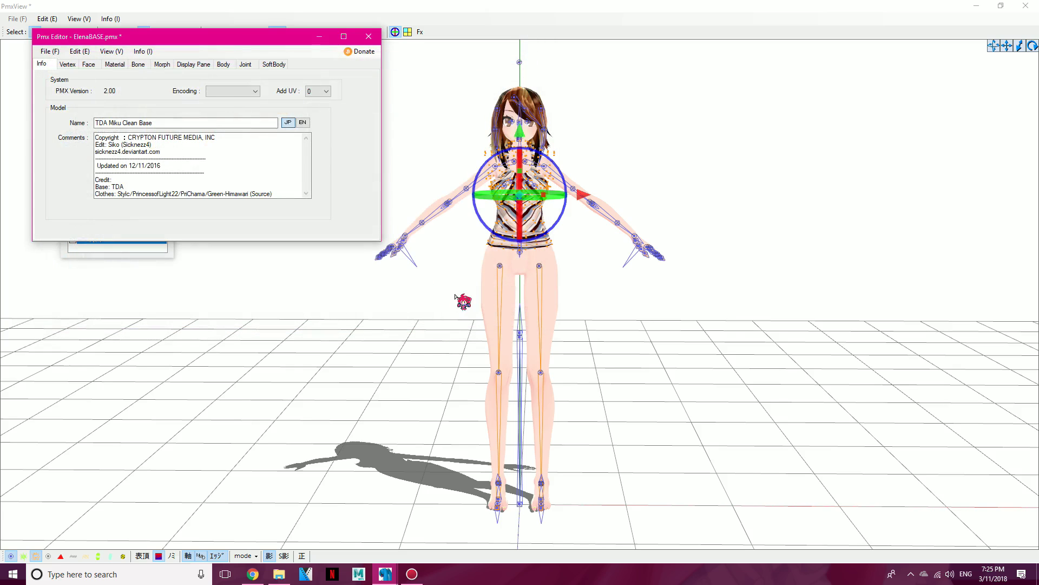
left_click(550, 319)
left_click(354, 332)
right_click_drag(354, 332, 300, 337)
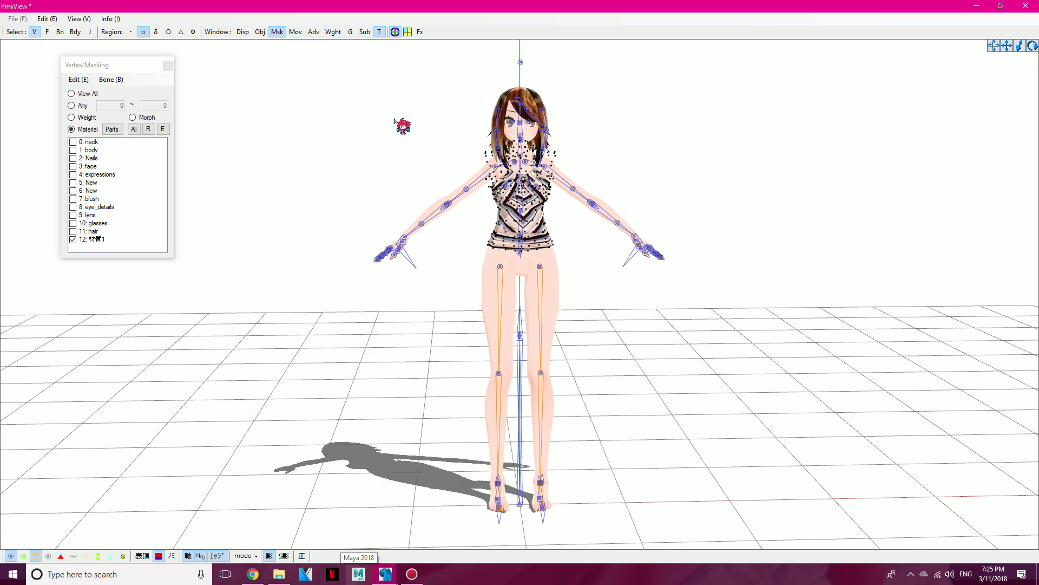
Open the model in a maximized Transform View, frame the torso, and turn on physics playback and point selection.
left_click(380, 32)
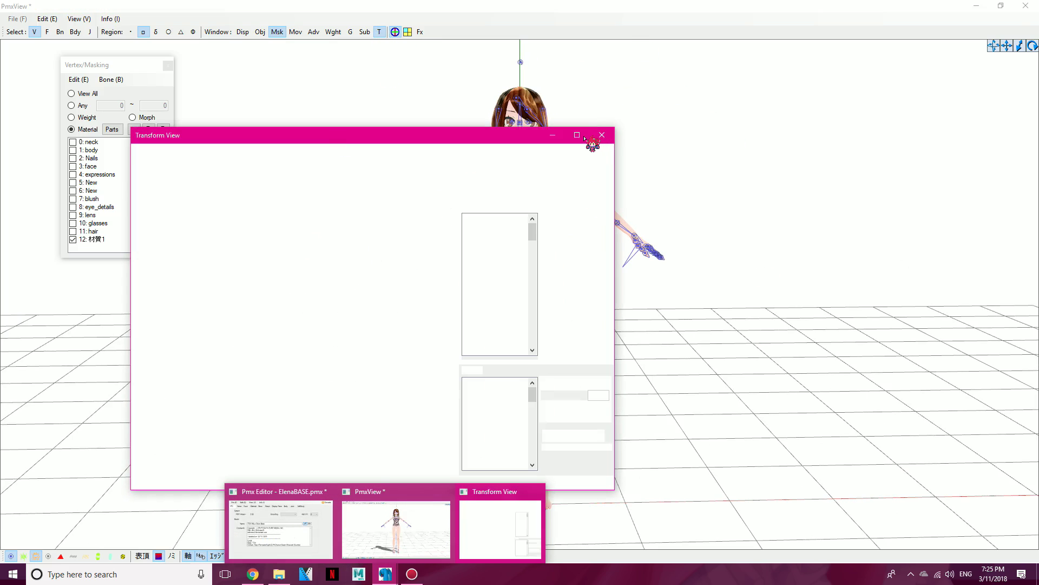
left_click(577, 135)
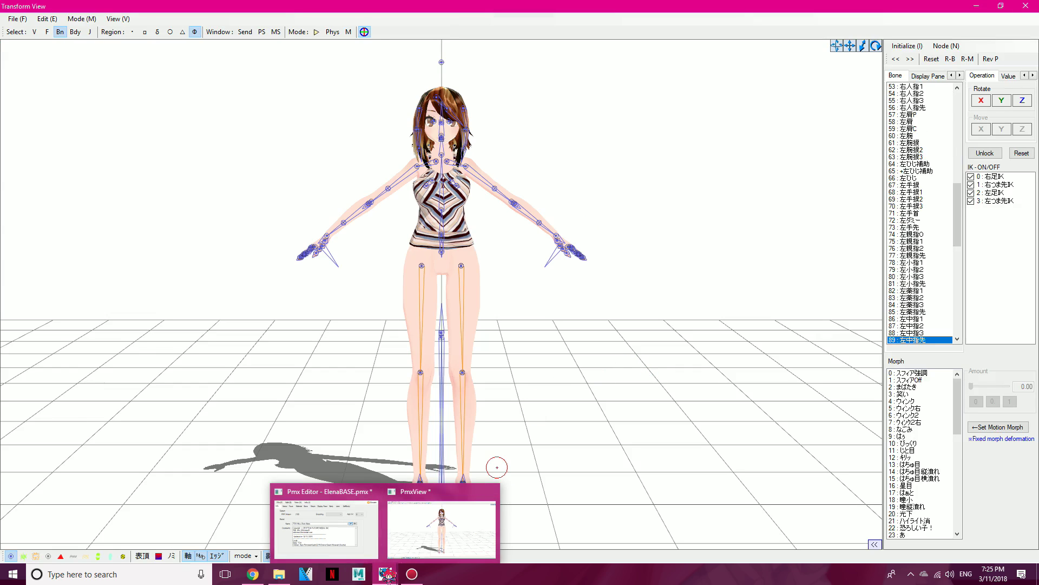
left_click(576, 253)
scroll(689, 256, "up", 10)
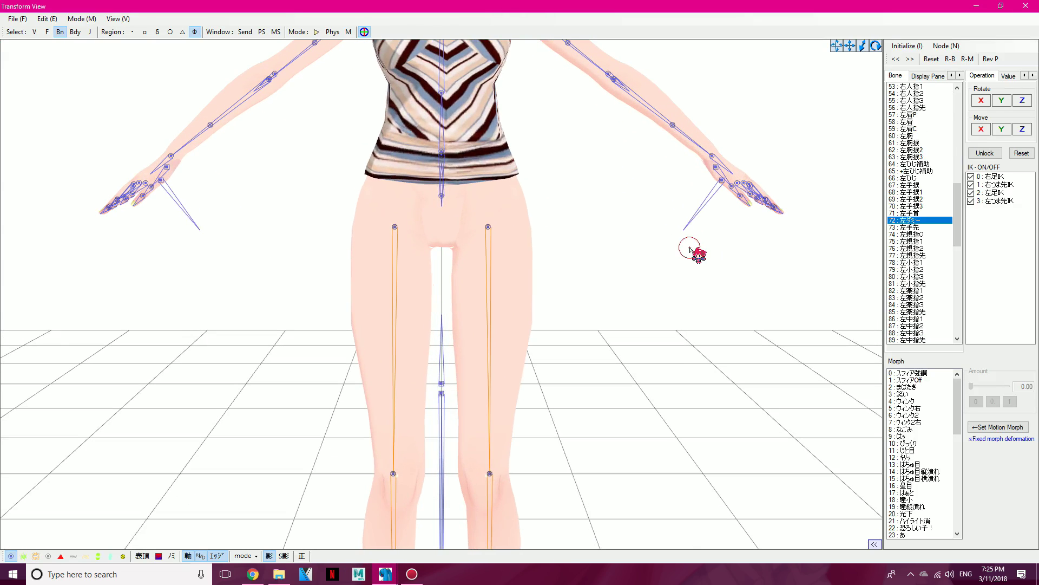
left_click(741, 172)
left_click_drag(849, 44, 849, 233)
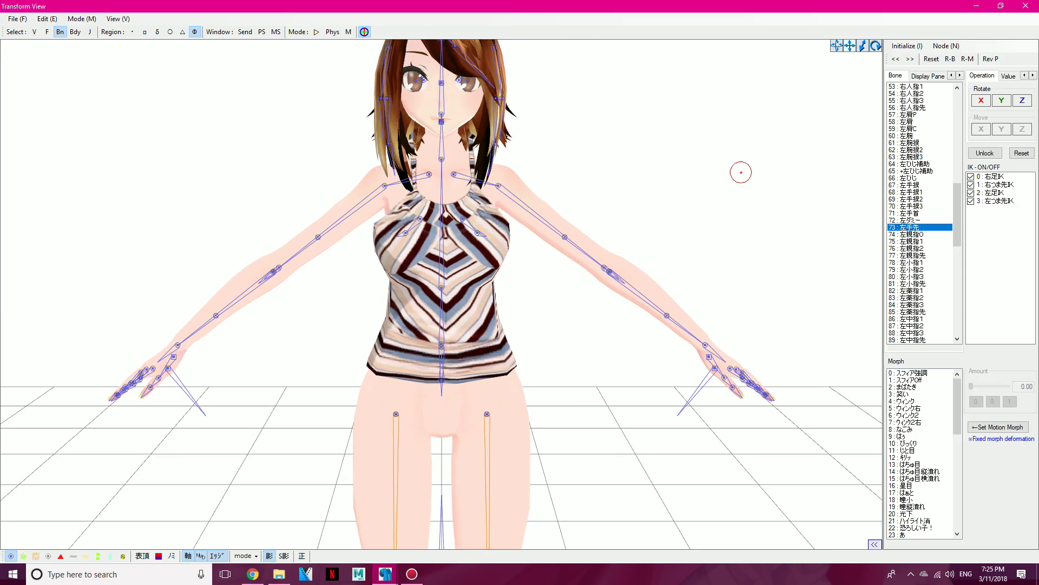
left_click(317, 32)
left_click(132, 31)
Test the top's weights by rotating the right and left upper-arm bones, undo each rotation, and close the Transform View.
left_click(385, 185)
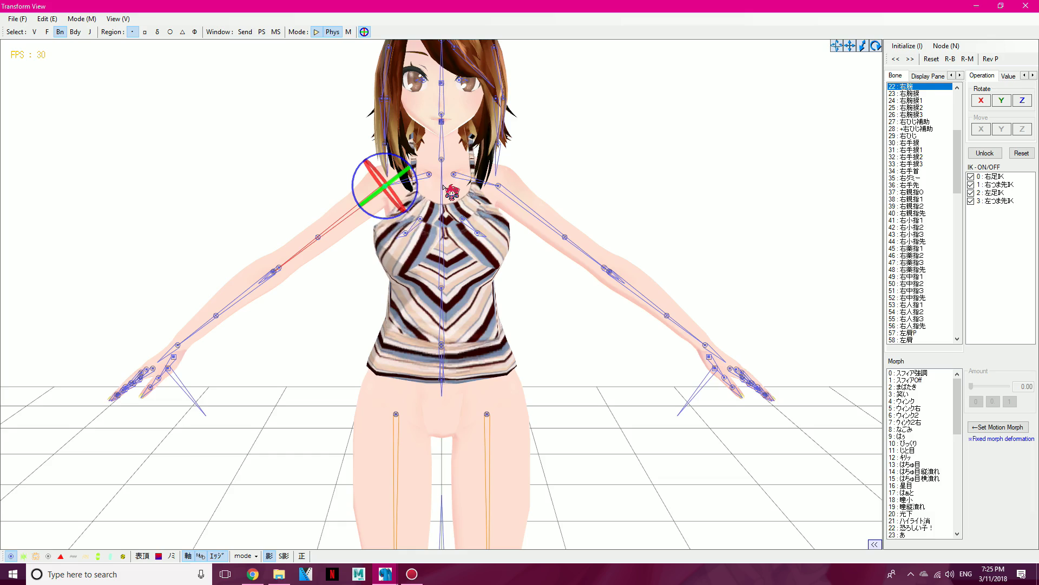
mouse_move(415, 180)
left_mouse_down()
mouse_move(393, 217)
mouse_move(407, 209)
mouse_move(386, 217)
mouse_move(354, 200)
mouse_move(378, 217)
mouse_move(407, 208)
mouse_move(386, 217)
mouse_move(417, 179)
left_mouse_up()
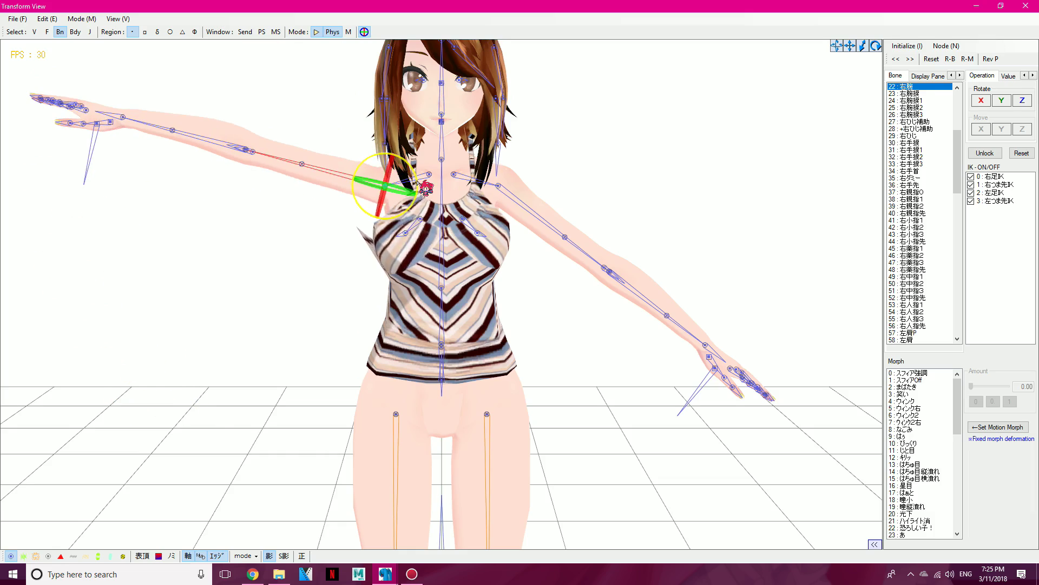
key("ctrl+z")
left_click(499, 185)
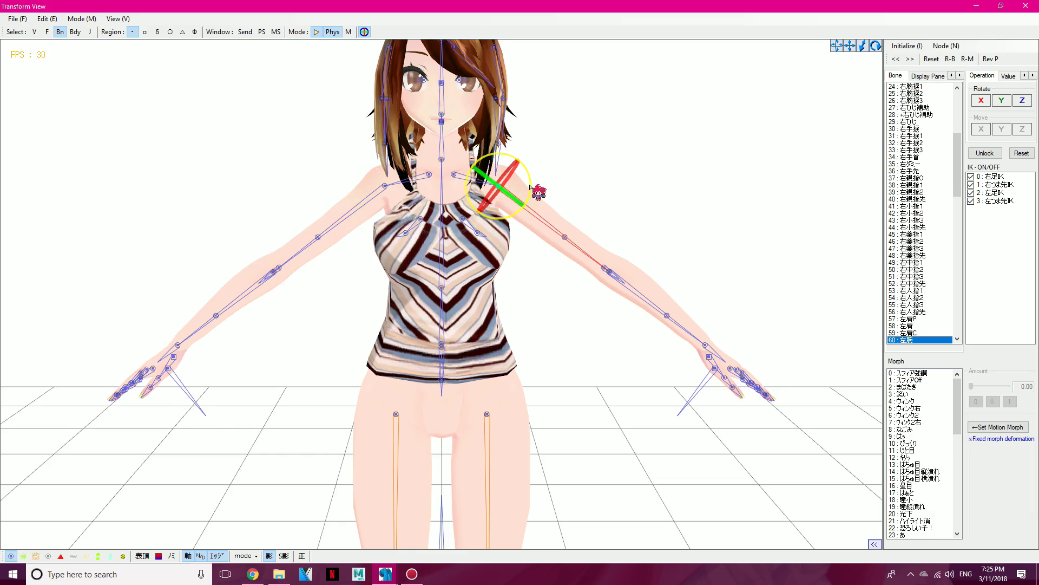
left_click_drag(531, 188, 513, 157)
key("ctrl+z")
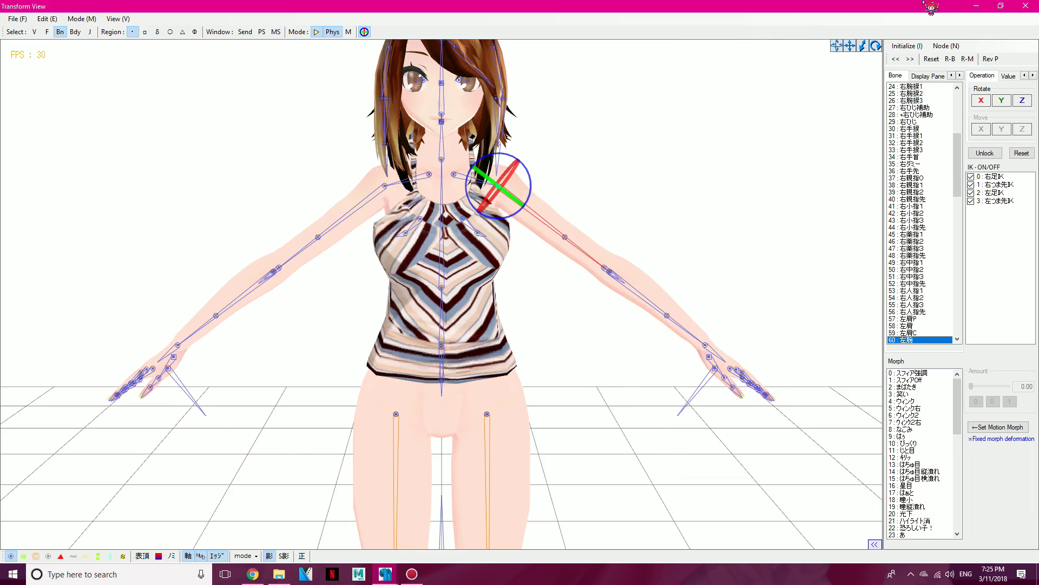
left_click(1026, 6)
scroll(718, 202, "up", 10)
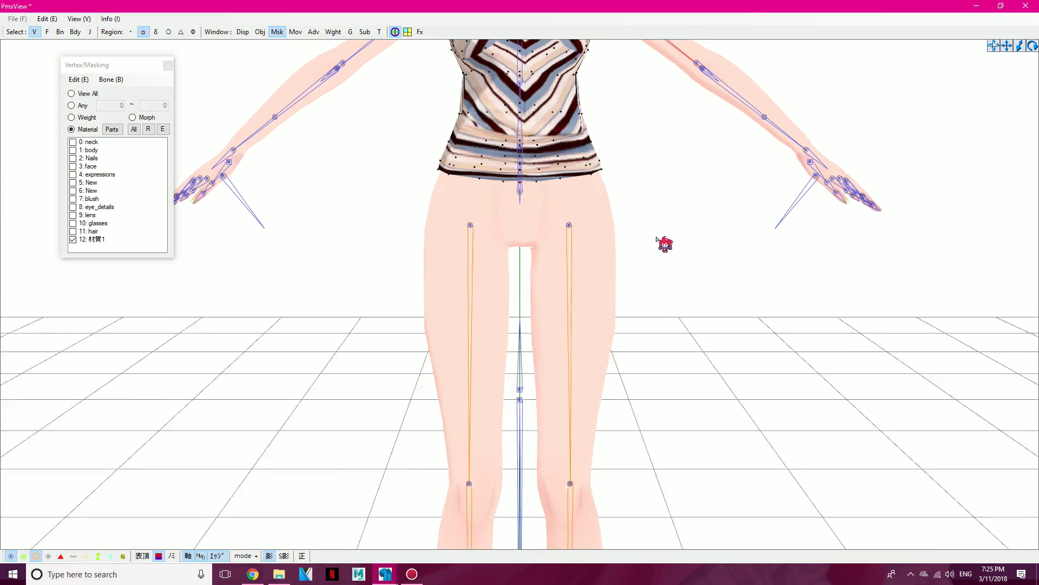
Restrict selection to bones, select the upper-torso bone 上半身2, and open the Weight / UV Drawing window.
right_click_drag(656, 239, 653, 239)
left_click_drag(1009, 43, 994, 172)
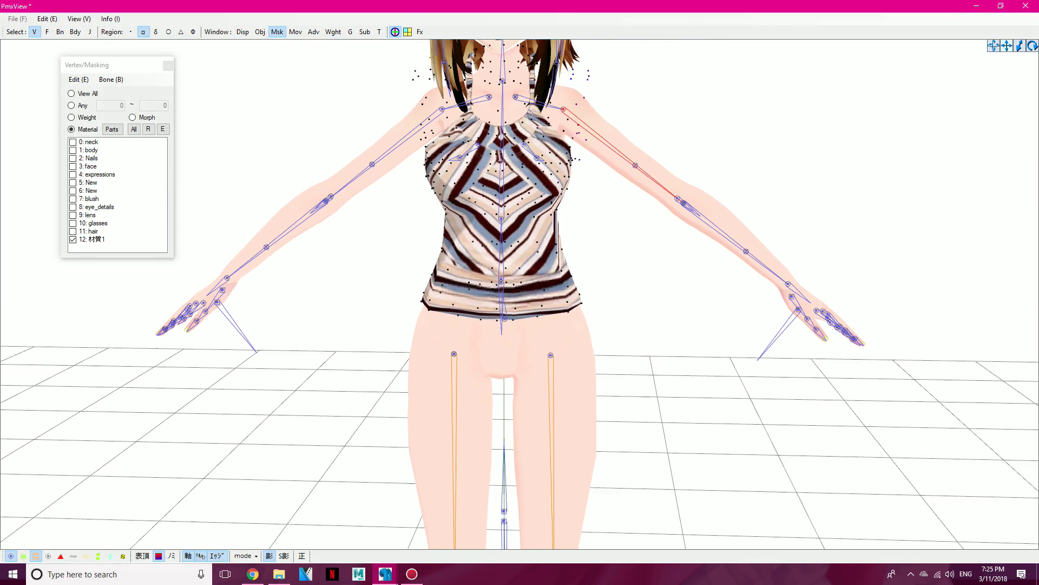
left_click(72, 33)
left_click(61, 33)
left_click(75, 33)
right_click_drag(400, 196, 190, 129)
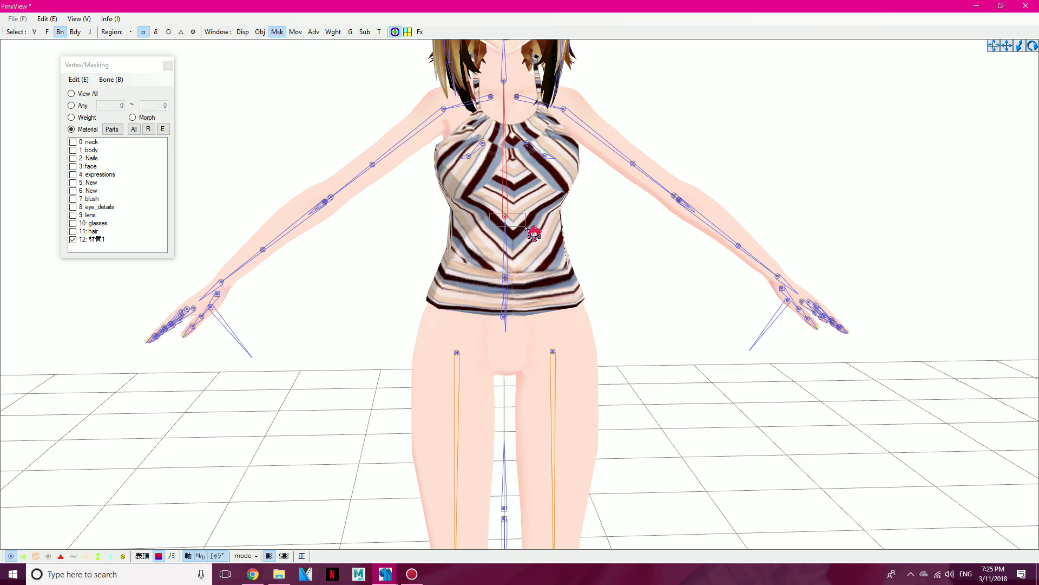
left_click_drag(526, 227, 526, 227)
left_click_drag(396, 173, 432, 186)
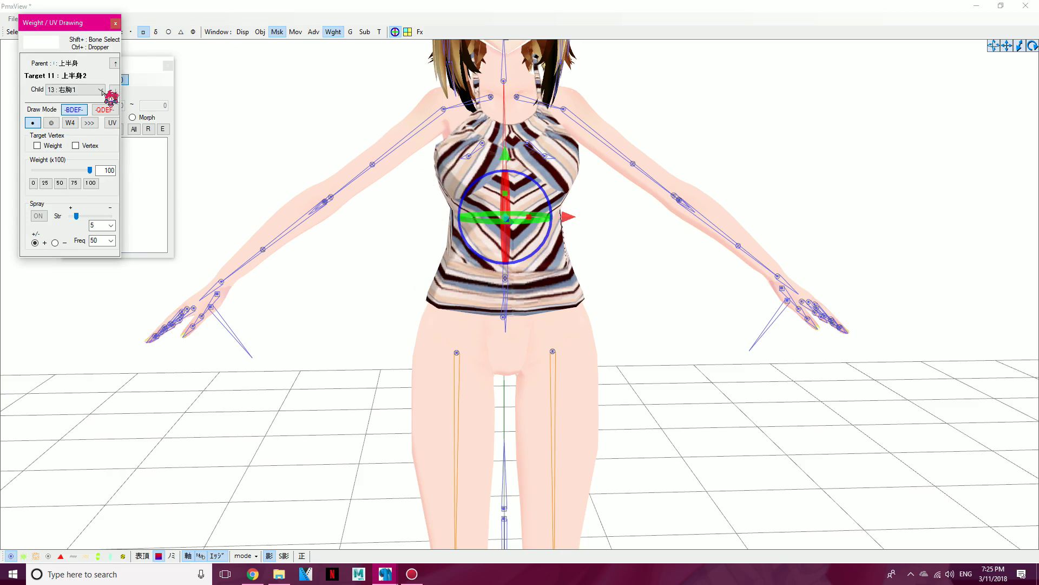
Start weight drawing, examine the 上半身2 weights on the top around the waist, chest and armpit, and end the drawing mode.
left_click(53, 46)
mouse_move(379, 201)
right_mouse_down()
mouse_move(402, 204)
mouse_move(401, 226)
mouse_move(433, 202)
right_mouse_up()
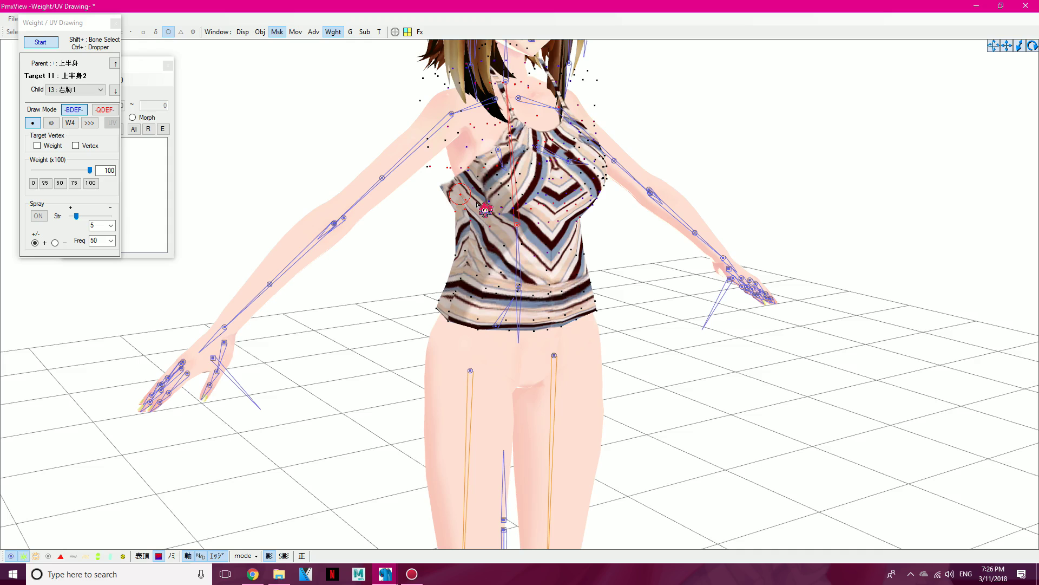
right_click_drag(567, 257, 561, 261)
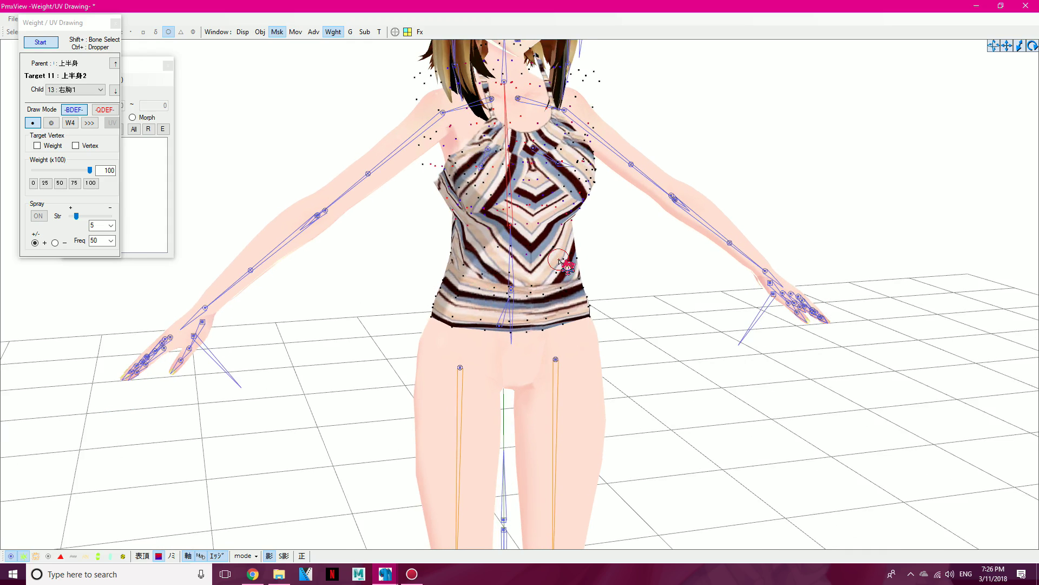
scroll(560, 262, "up", 6)
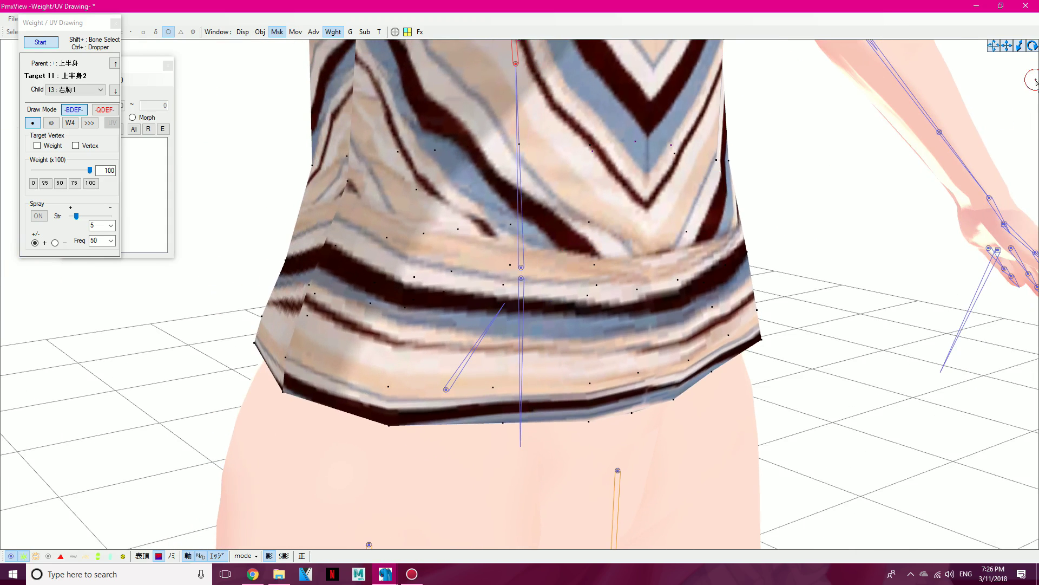
left_click_drag(1005, 50, 1028, 92)
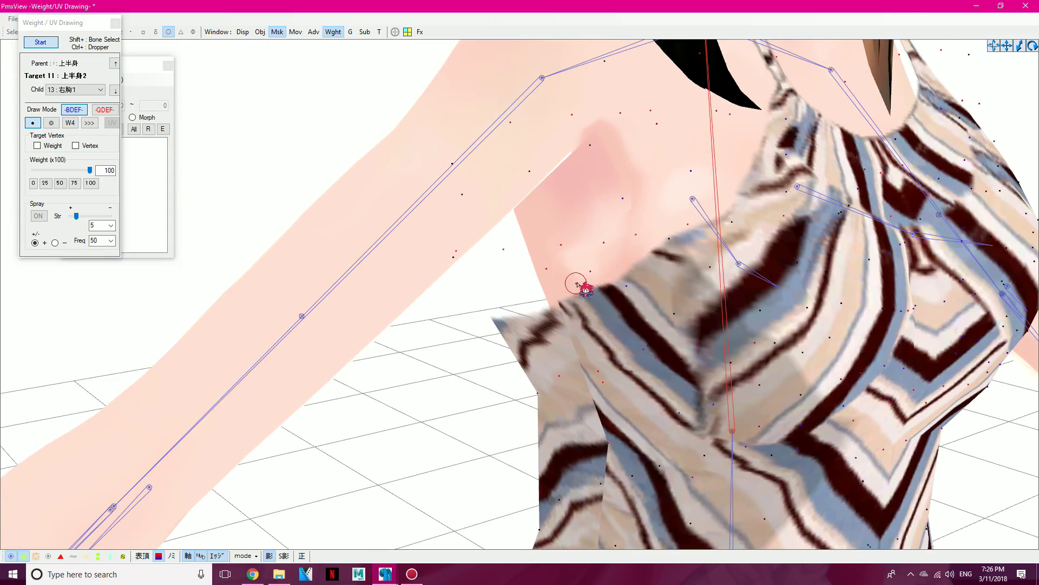
right_click_drag(621, 309, 449, 202)
right_click_drag(730, 330, 796, 234)
scroll(851, 302, "down", 10)
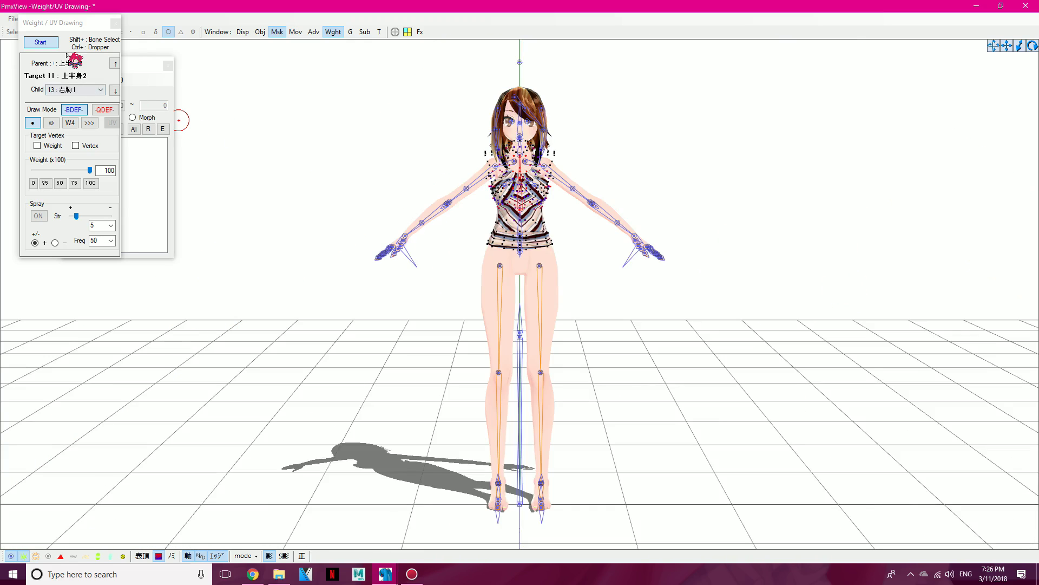
left_click(55, 42)
Test the top in the Transform View by rotating the right upper-arm bone 右腕, undo the rotation, and close the view.
left_click(380, 32)
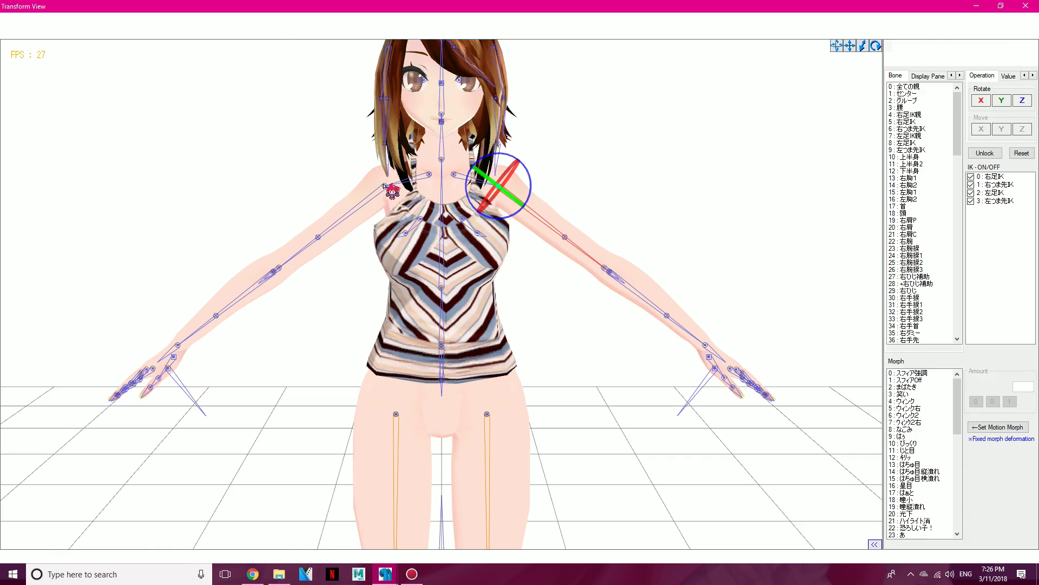
left_click(384, 186)
mouse_move(416, 182)
left_mouse_down()
mouse_move(415, 195)
mouse_move(378, 217)
mouse_move(424, 188)
left_mouse_up()
key("ctrl+z")
left_click(1025, 6)
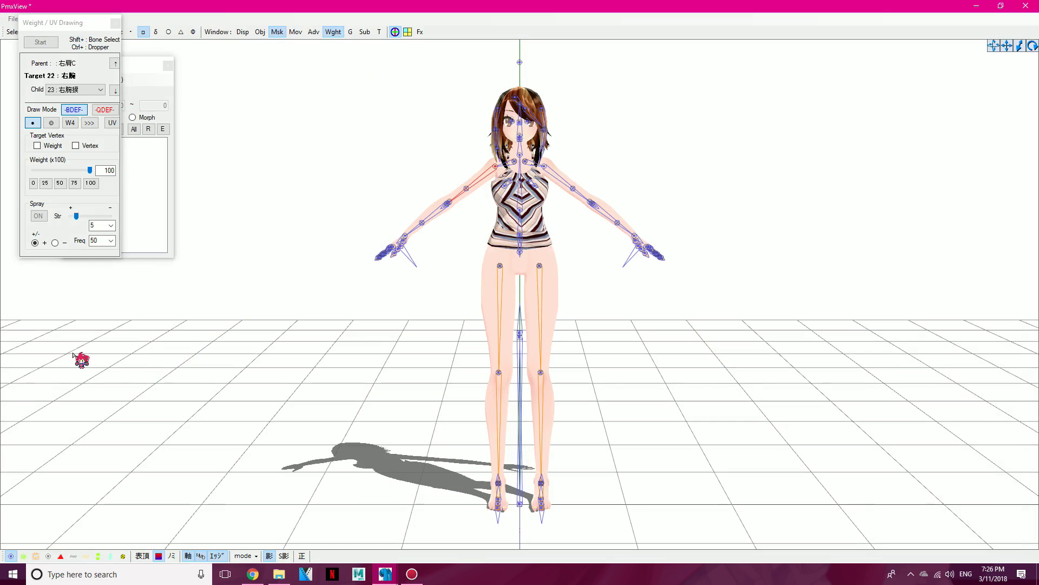
mouse_move(71, 25)
left_mouse_down()
mouse_move(314, 158)
mouse_move(265, 102)
left_mouse_up()
left_click(612, 279)
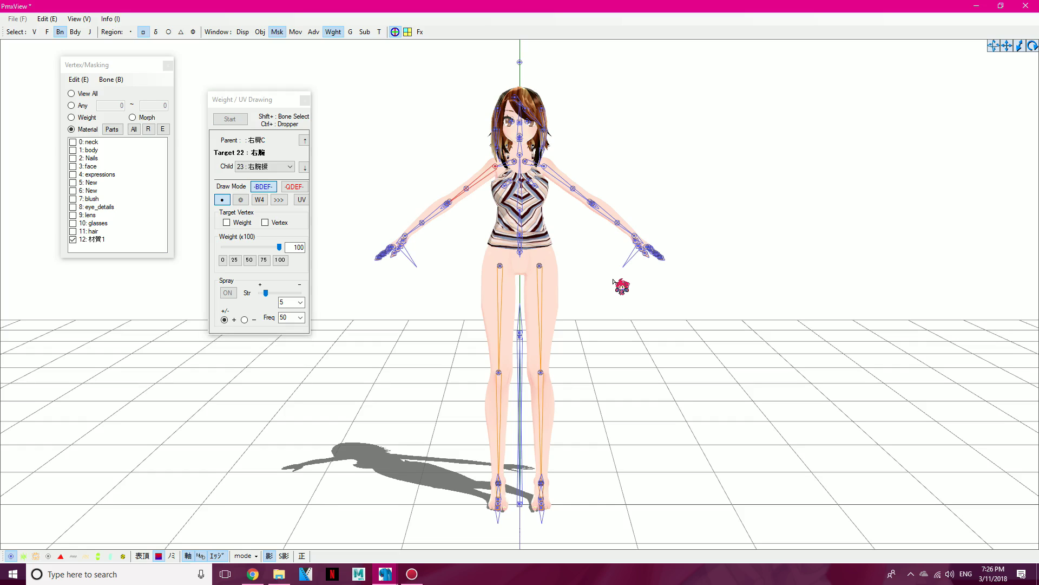
left_click(385, 570)
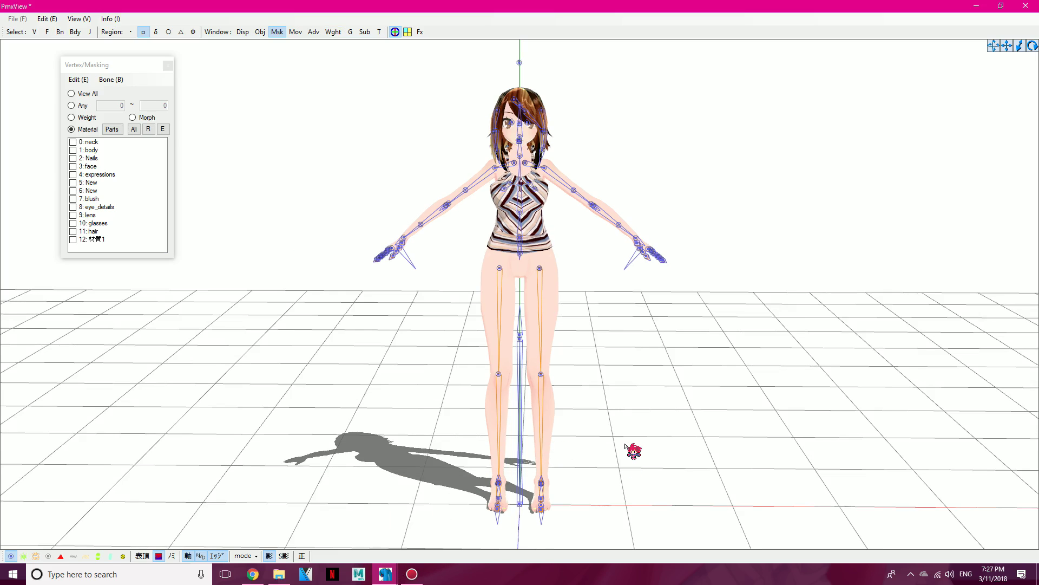
right_click_drag(625, 445, 762, 460)
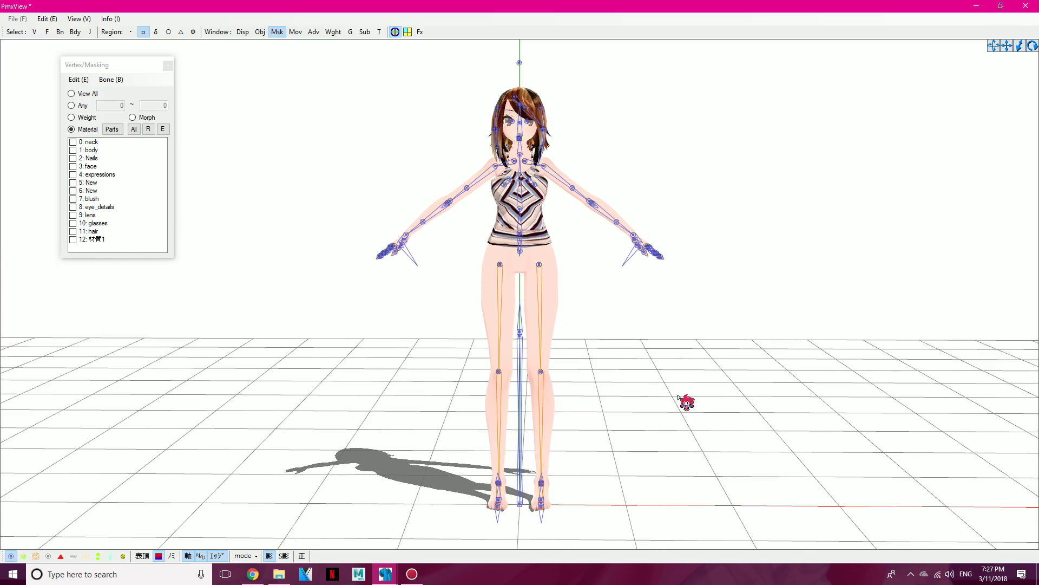